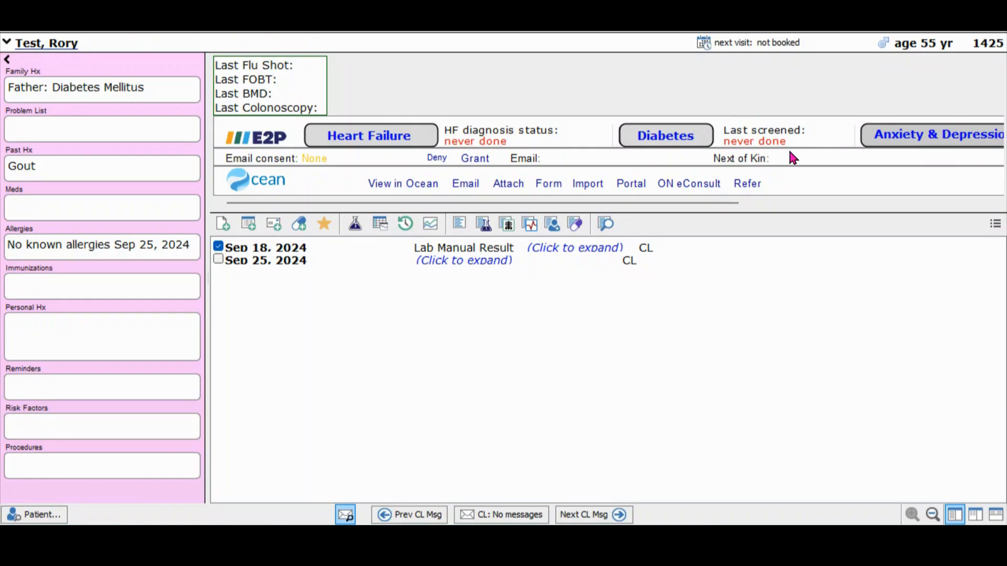
Open the diabetes screening form and record the diagnosis status as Prediabetes, adding its diagnosis code
{"action": "left_click", "coordinate": [673, 139]}
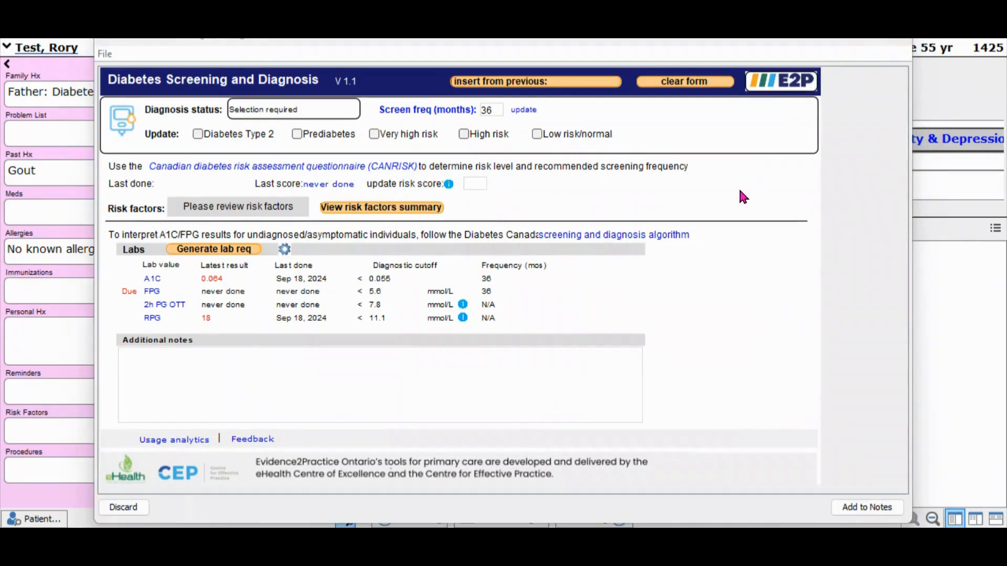
{"action": "left_click", "coordinate": [349, 136]}
{"action": "left_click", "coordinate": [584, 332]}
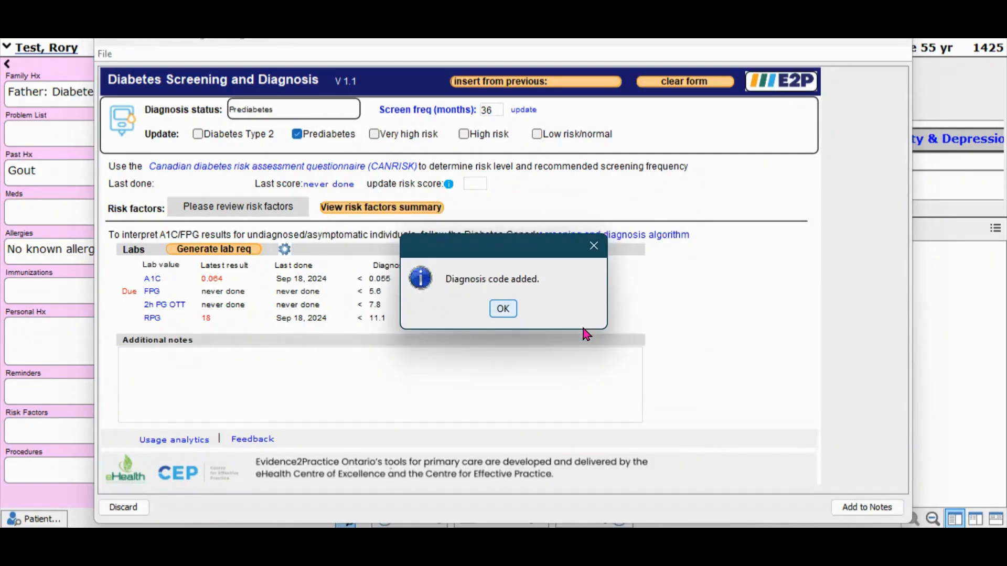
{"action": "left_click", "coordinate": [504, 308]}
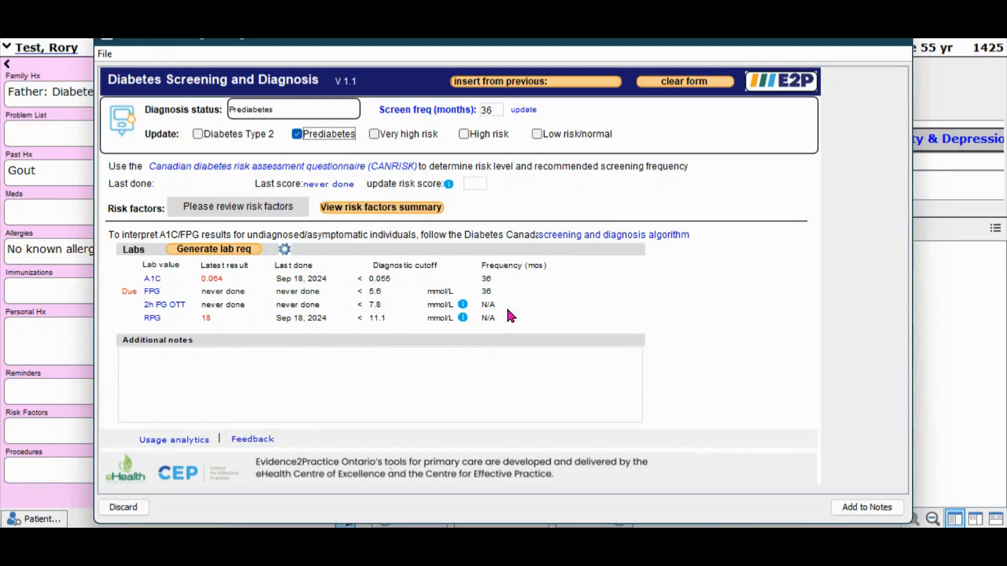
{"action": "left_click", "coordinate": [498, 110]}
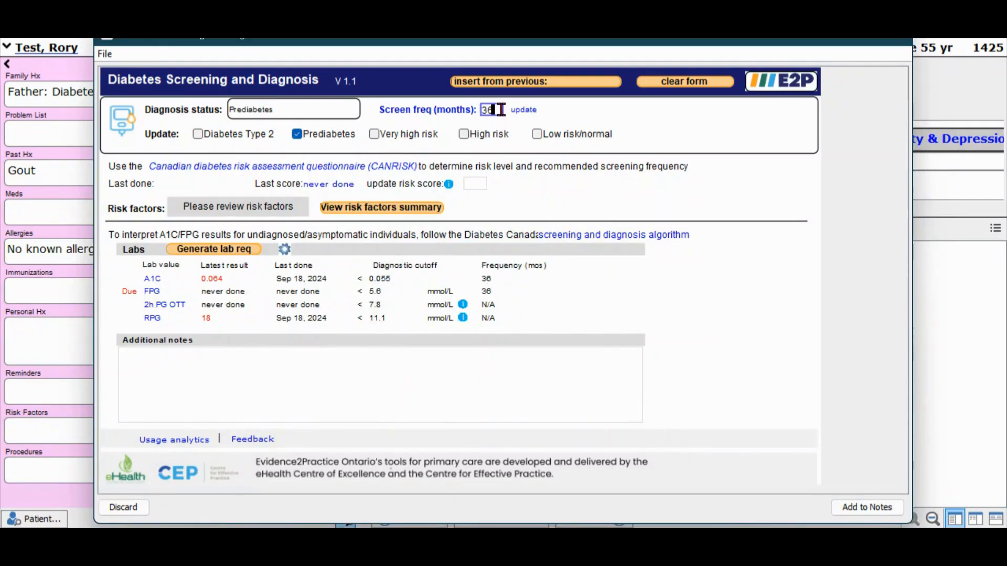
Open the CANRISK questionnaire online, look through its introduction up to the first question, and return to the screening form
{"action": "left_click", "coordinate": [384, 166]}
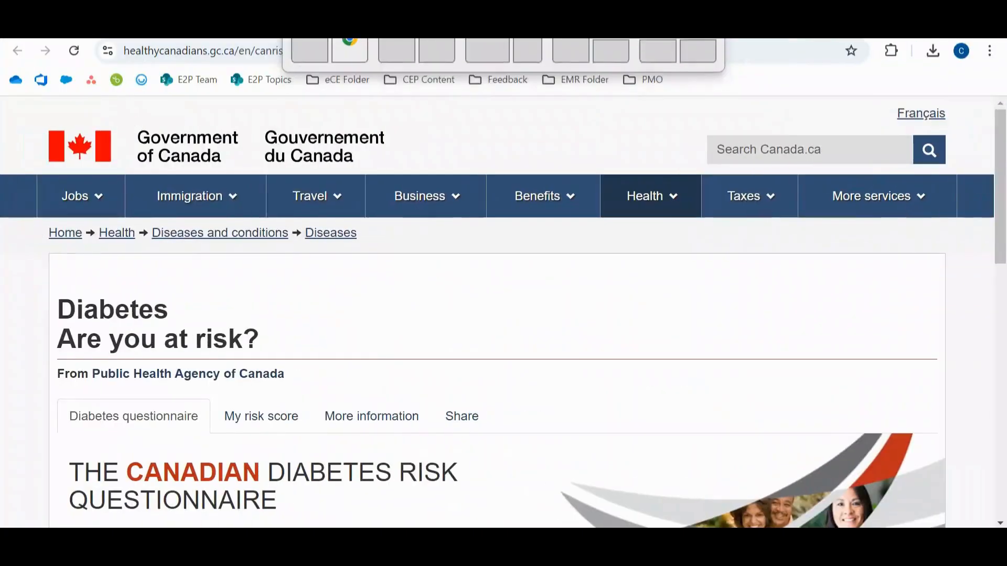
{"action": "scroll", "coordinate": [645, 336], "scroll_direction": "down", "scroll_amount": 7}
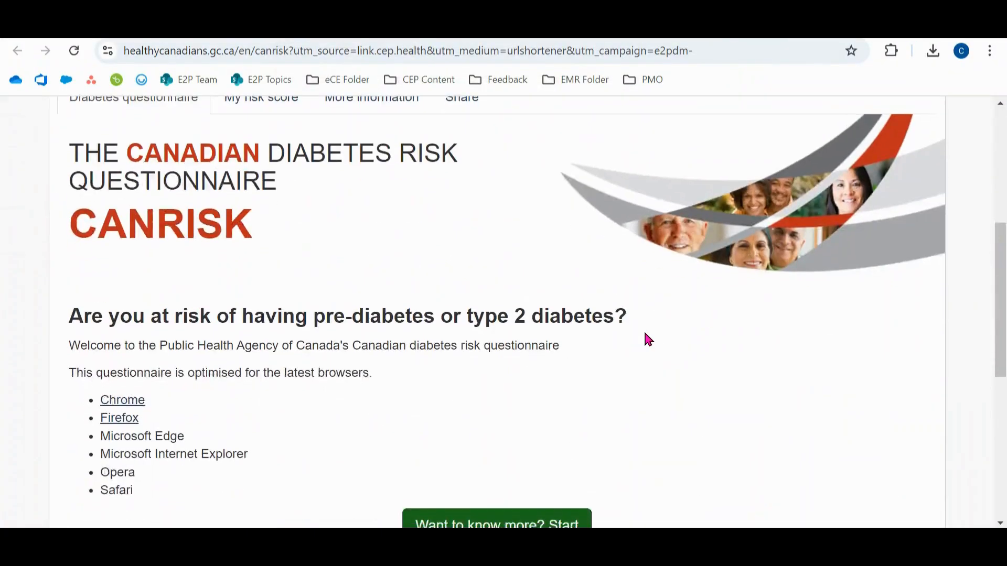
{"action": "left_click", "coordinate": [522, 443]}
{"action": "scroll", "coordinate": [537, 420], "scroll_direction": "down", "scroll_amount": 10}
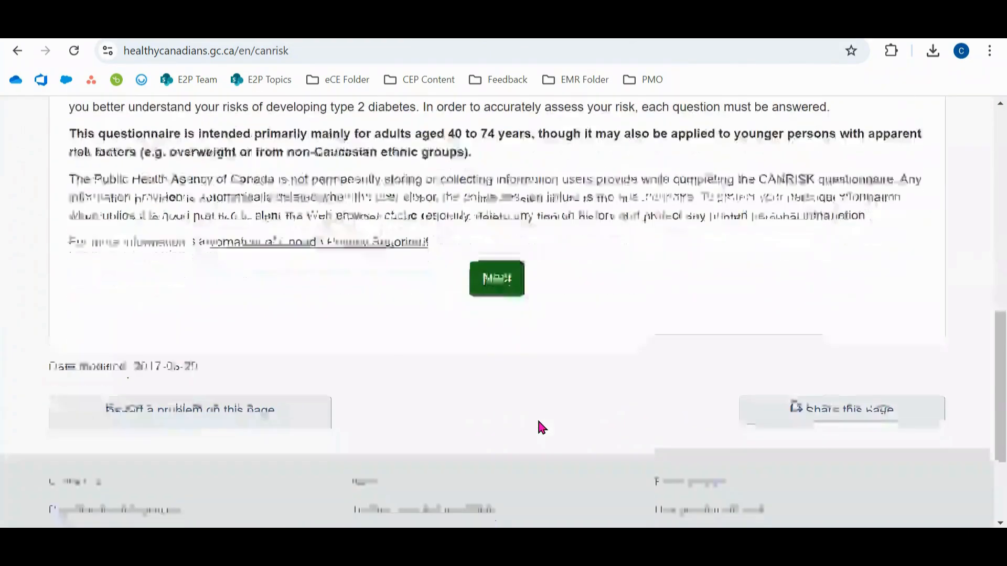
{"action": "scroll", "coordinate": [537, 420], "scroll_direction": "up", "scroll_amount": 3}
{"action": "left_click", "coordinate": [516, 303]}
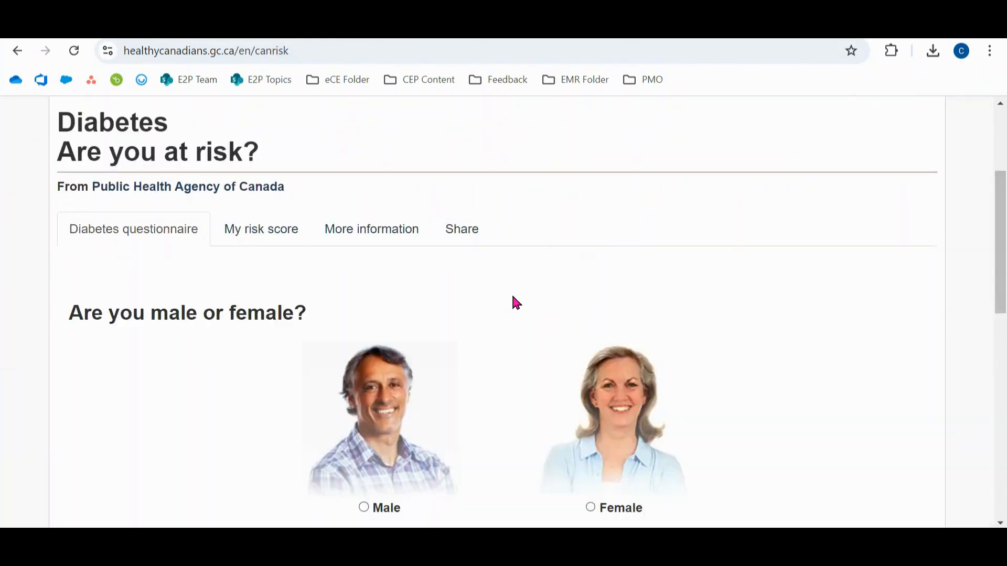
{"action": "left_click", "coordinate": [760, 486]}
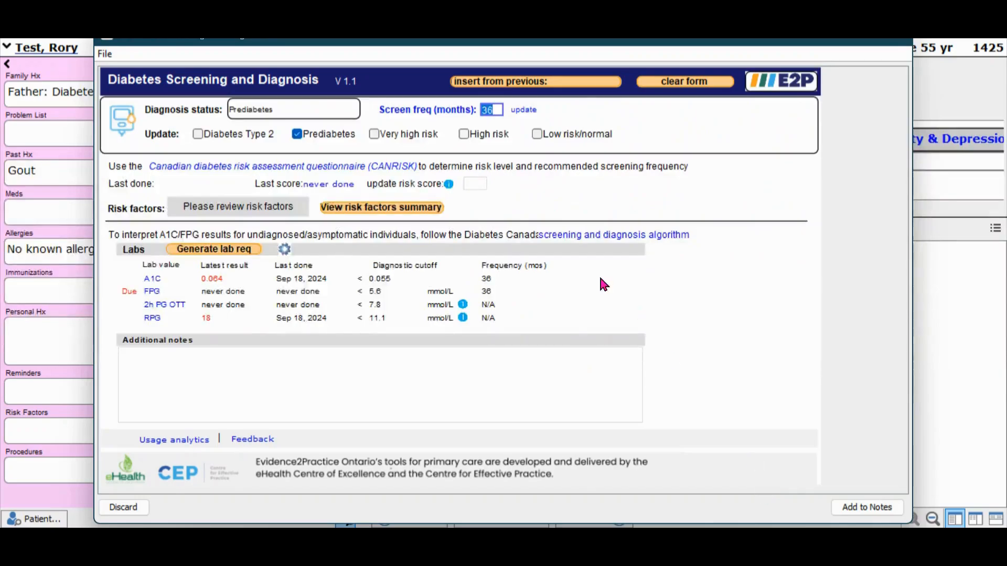
Set the CANRISK risk score to 40 and consult the guidance on screening frequency
{"action": "left_click", "coordinate": [479, 185]}
{"action": "type", "text": "40"}
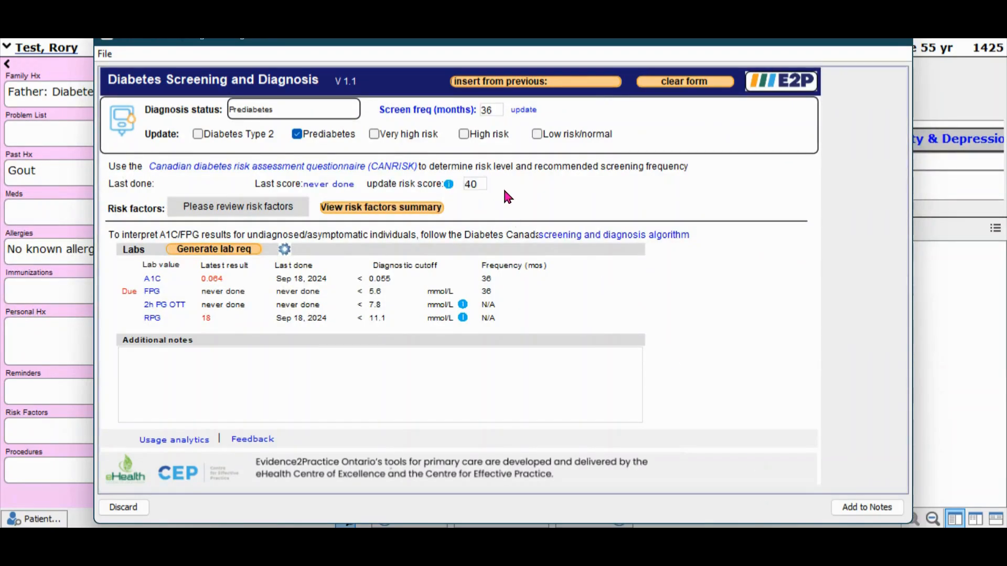
{"action": "left_click", "coordinate": [455, 109]}
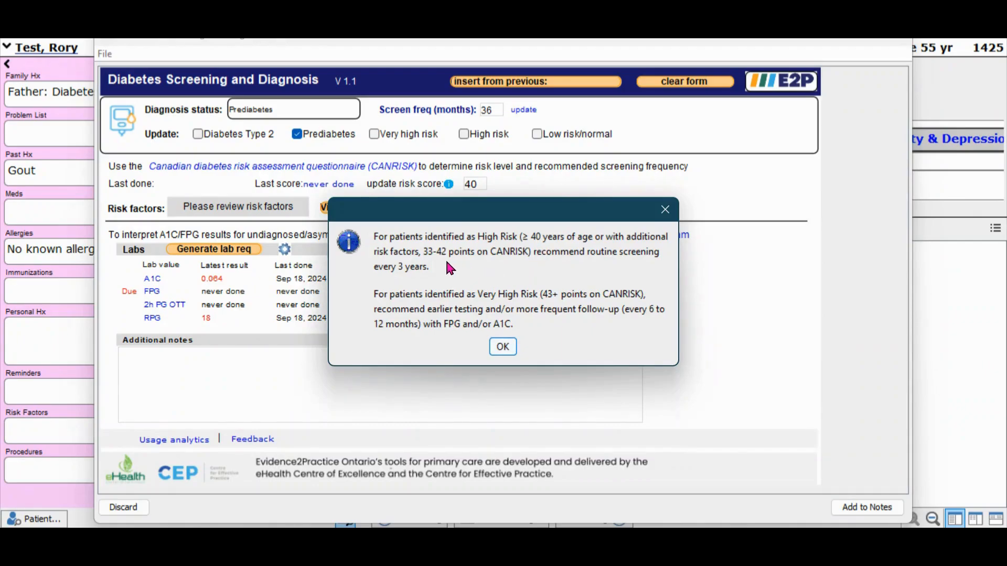
{"action": "left_click", "coordinate": [503, 346]}
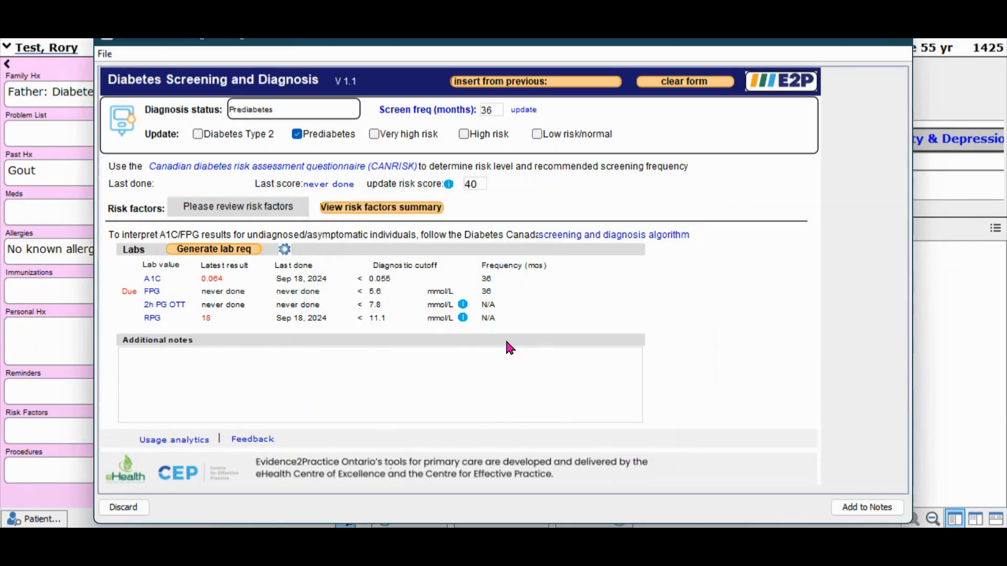
In the risk factors summary, mark HDL-C <1.0 mmol/L (males) and First degree relative type 2 DM, and add it to the notes
{"action": "left_click", "coordinate": [383, 214]}
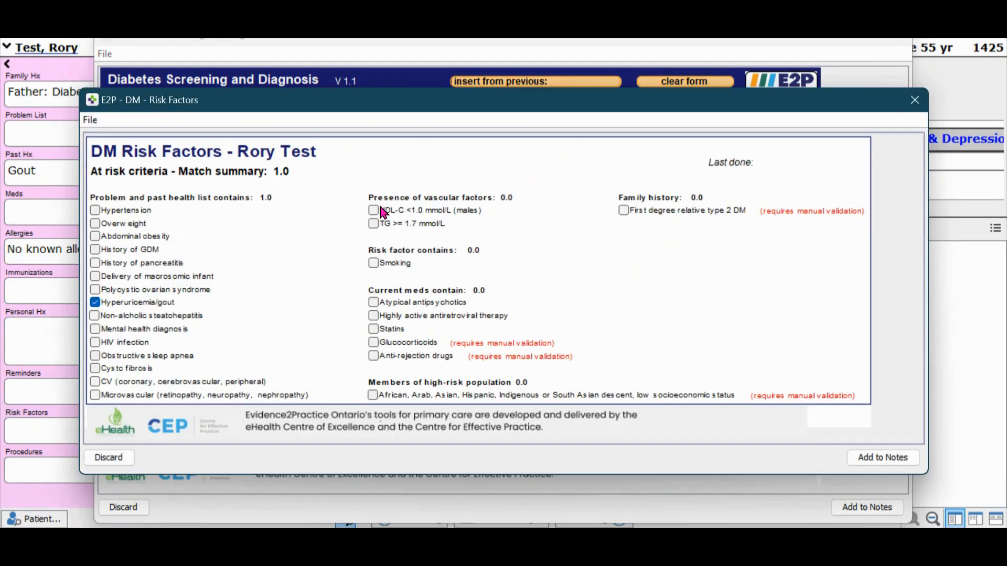
{"action": "left_click", "coordinate": [405, 209]}
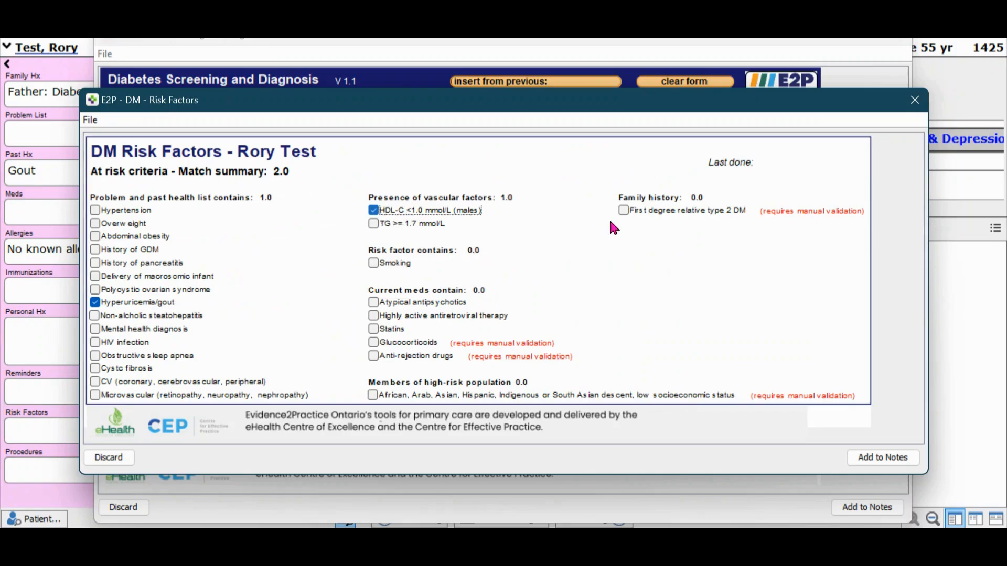
{"action": "left_click", "coordinate": [676, 212]}
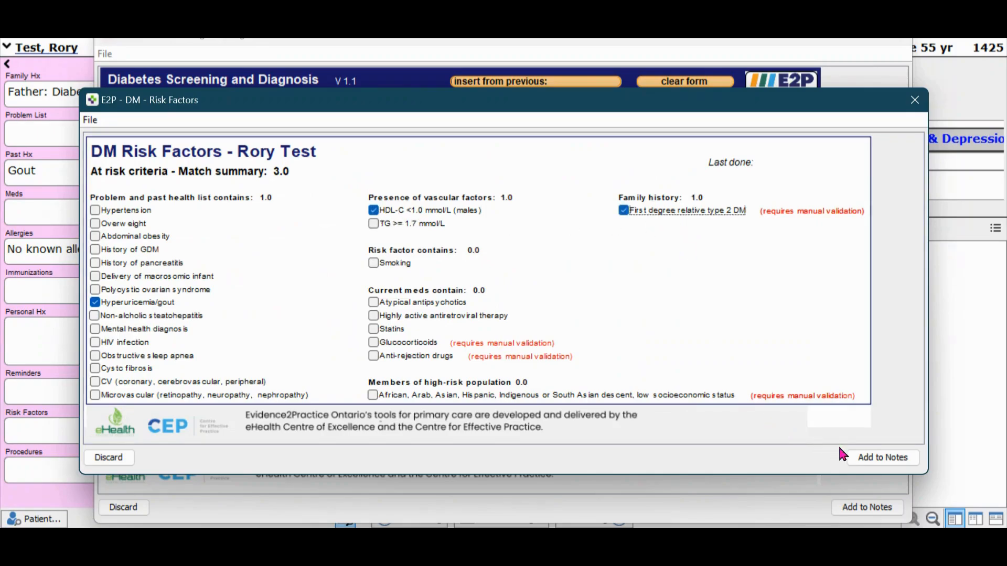
{"action": "left_click", "coordinate": [860, 457]}
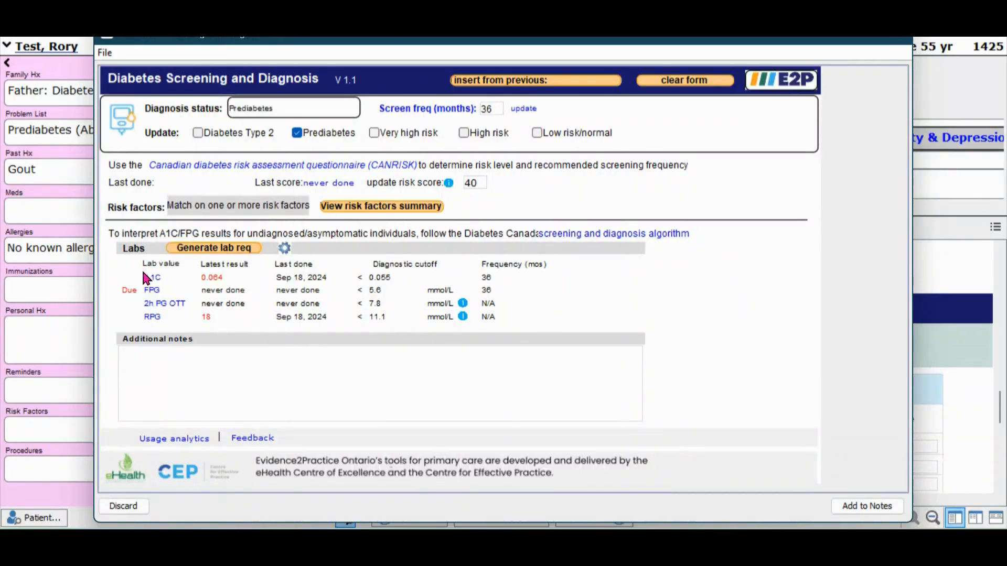
View the graph of the patient's A1C results over time and close it
{"action": "left_click", "coordinate": [151, 279]}
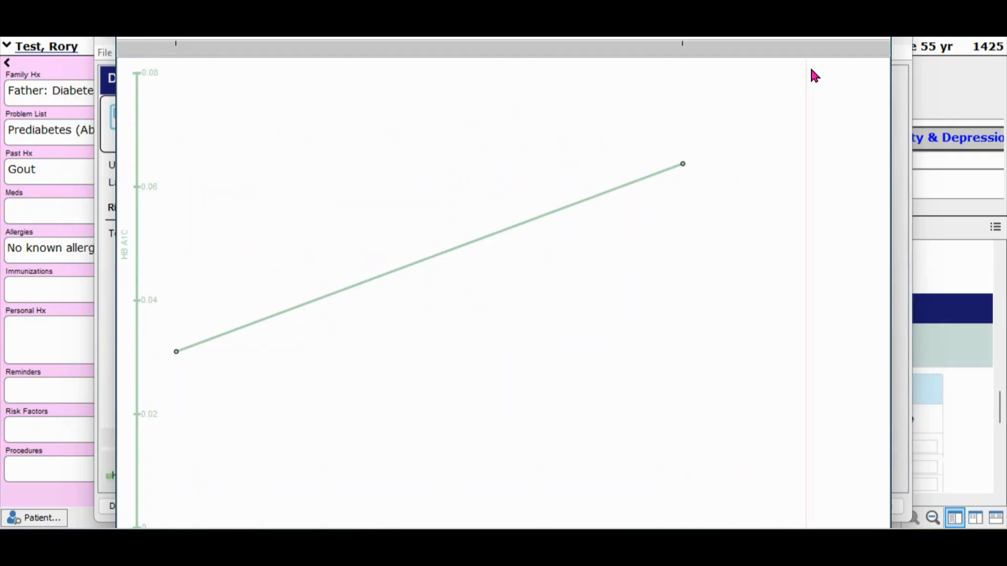
{"action": "left_click", "coordinate": [875, 27]}
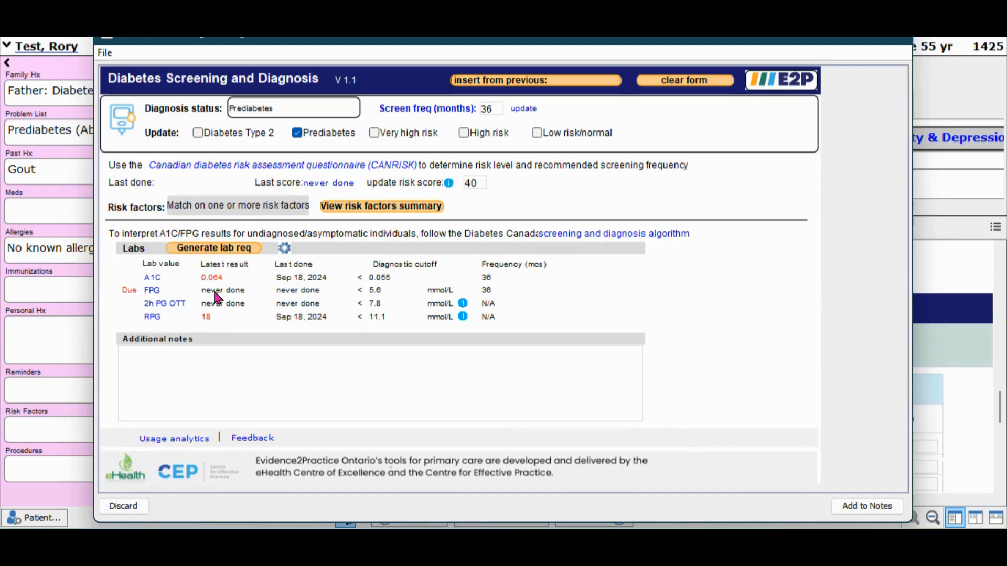
Set the A1C goal to 0.06 in the criteria form, save it to the notes, and open the diabetes screening and diagnosis algorithm
{"action": "left_click", "coordinate": [285, 249]}
{"action": "left_click", "coordinate": [396, 169]}
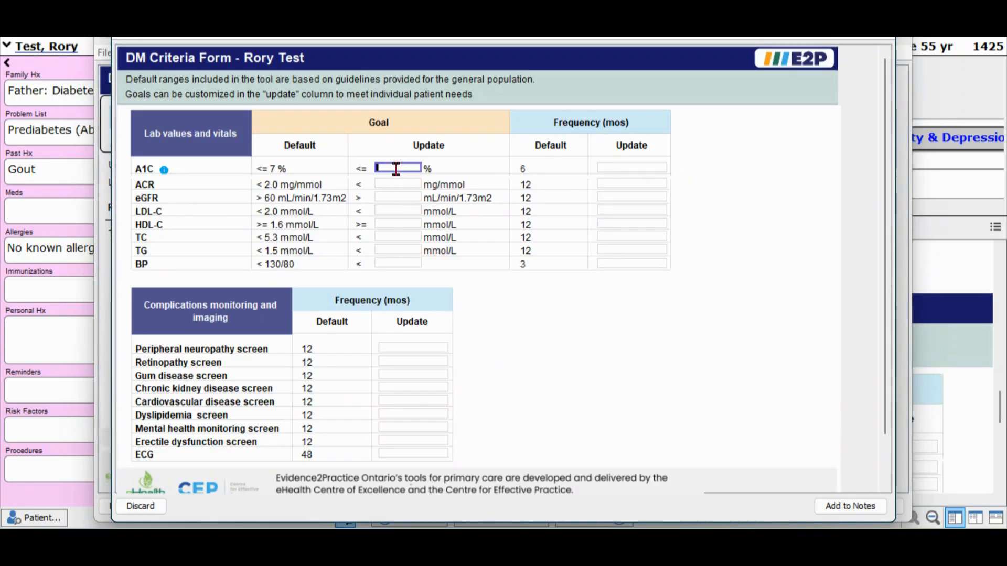
{"action": "type", "text": "0.06"}
{"action": "left_click", "coordinate": [839, 505]}
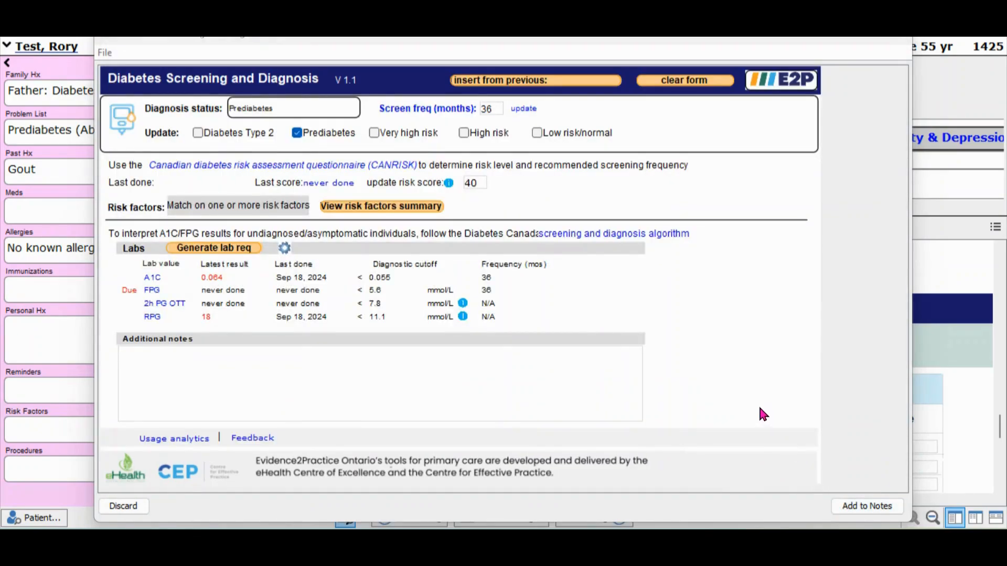
{"action": "left_click", "coordinate": [656, 233]}
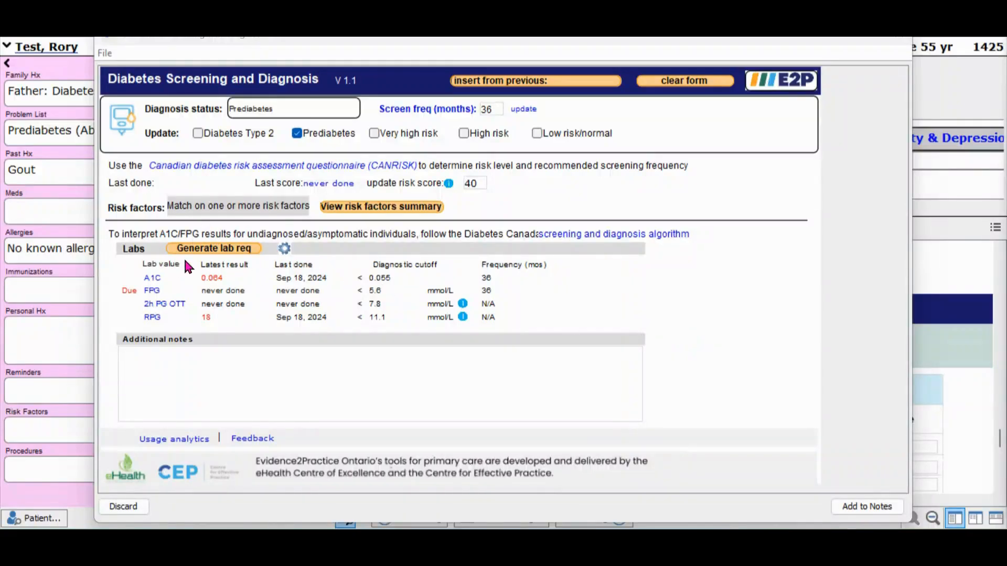
Generate a lab requisition and fill it with the diabetes preset covering fasting glucose, HbA1C and 2hPG OTT
{"action": "left_click", "coordinate": [200, 254]}
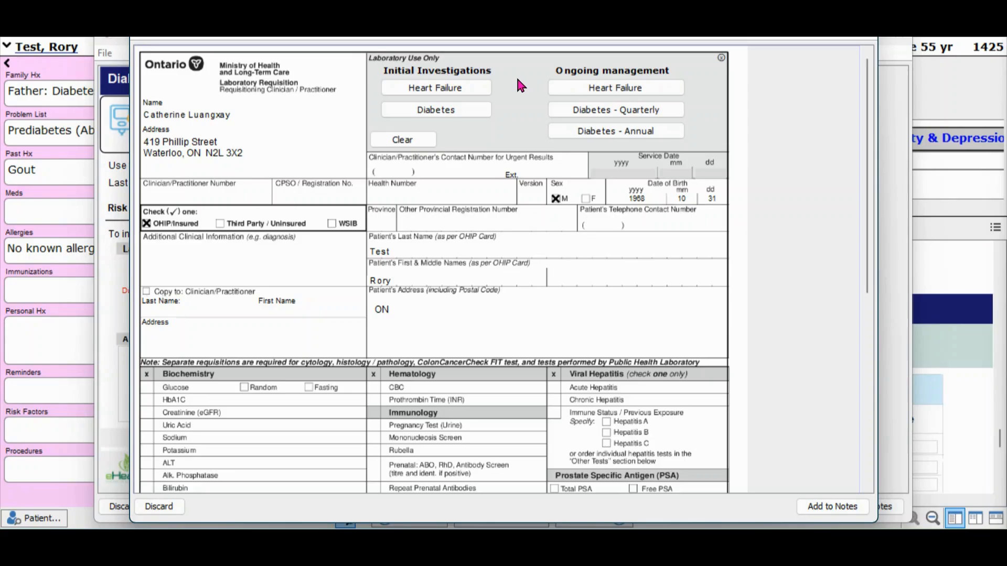
{"action": "left_click", "coordinate": [577, 109]}
{"action": "scroll", "coordinate": [765, 278], "scroll_direction": "down", "scroll_amount": 5}
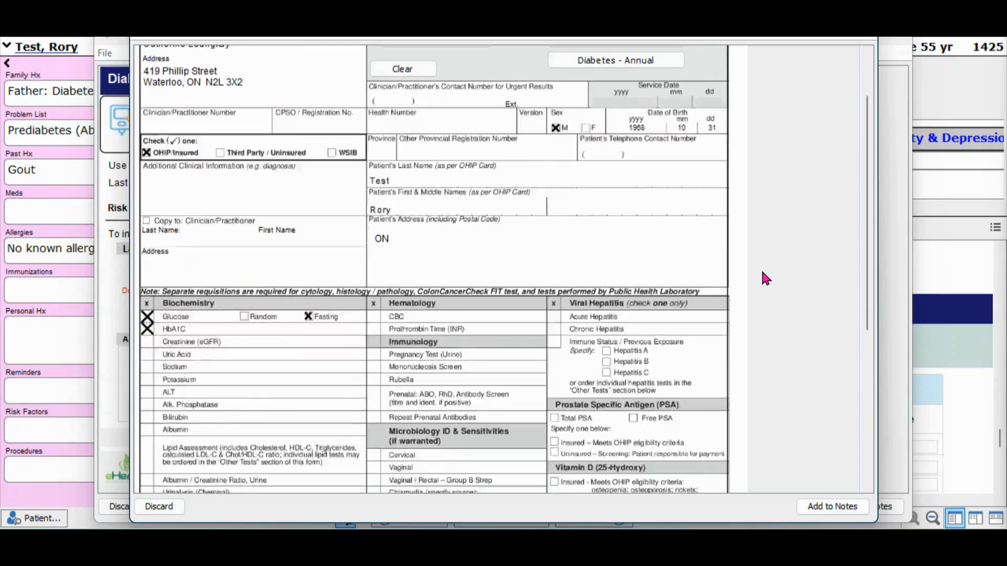
{"action": "left_click", "coordinate": [621, 438]}
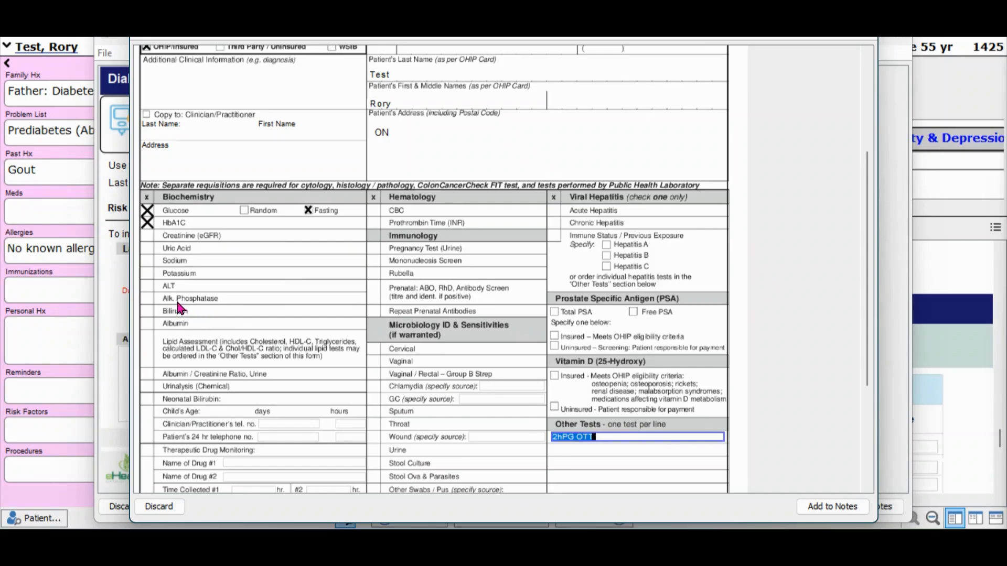
Add Creatinine (eGFR) and ALT to the tests ordered on the lab requisition
{"action": "left_click", "coordinate": [147, 235]}
{"action": "left_click", "coordinate": [147, 286]}
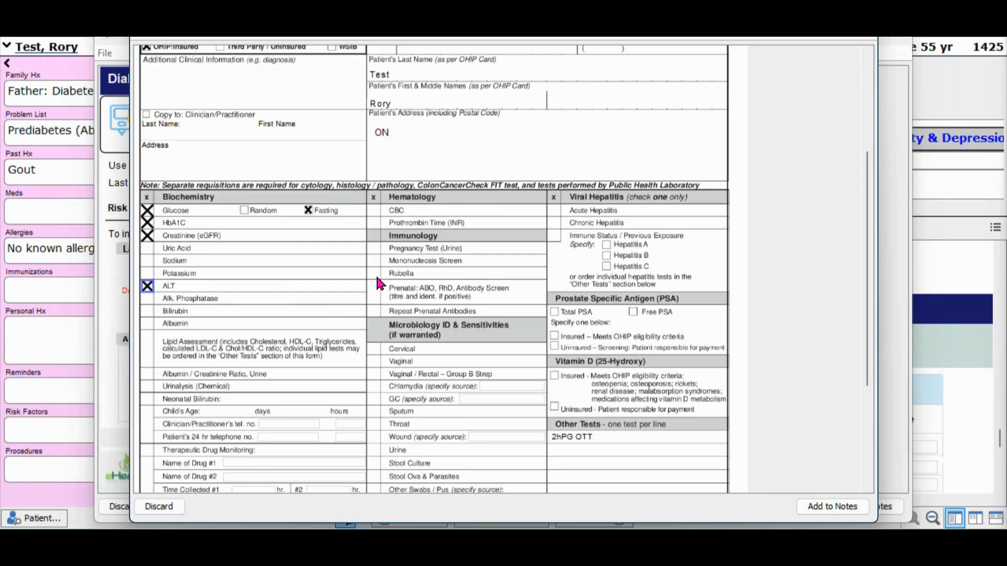
{"action": "left_click", "coordinate": [373, 248]}
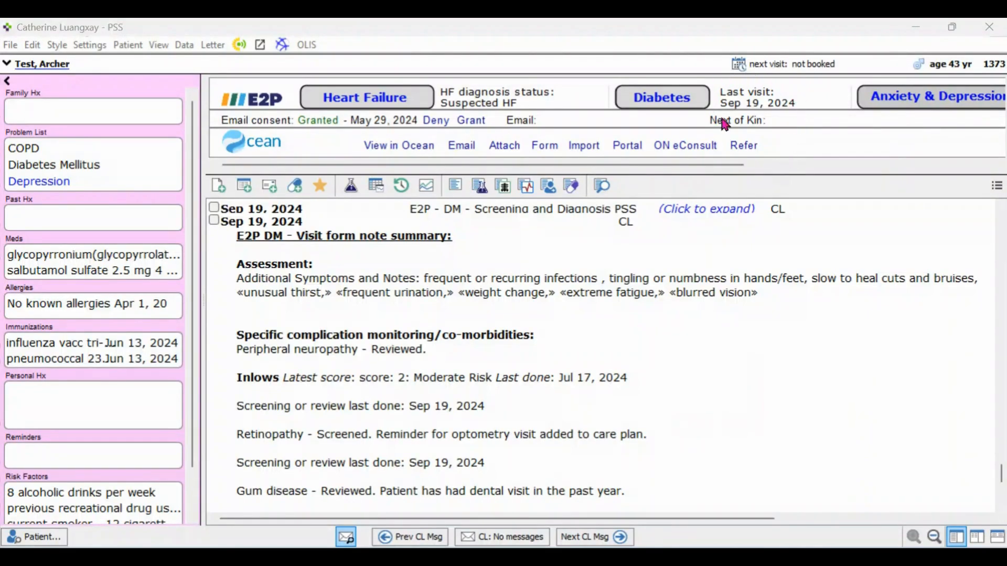
Open the diabetes visit form for the patient with type 2 diabetes and hide its patient dashboard
{"action": "left_click", "coordinate": [667, 99]}
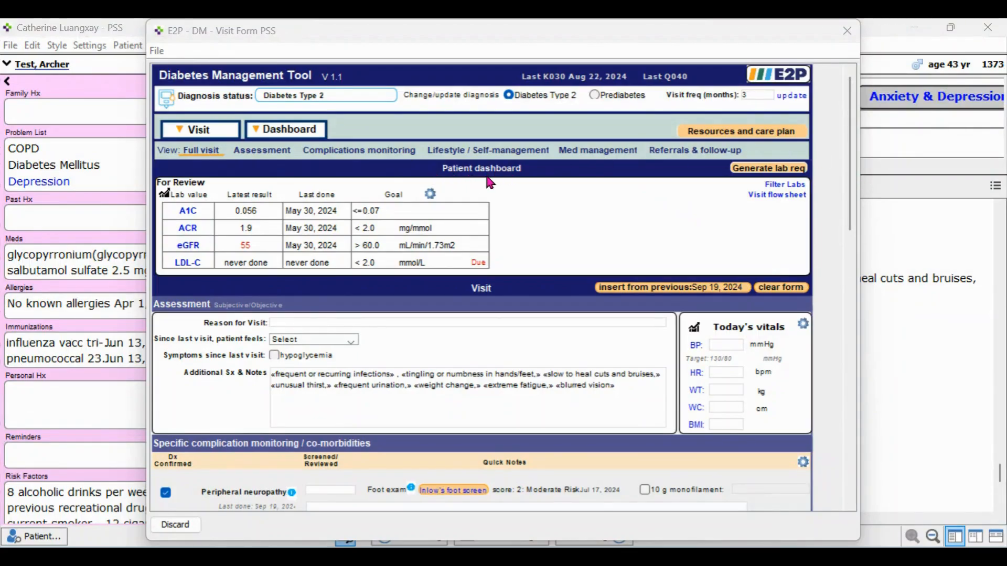
{"action": "left_click", "coordinate": [287, 132]}
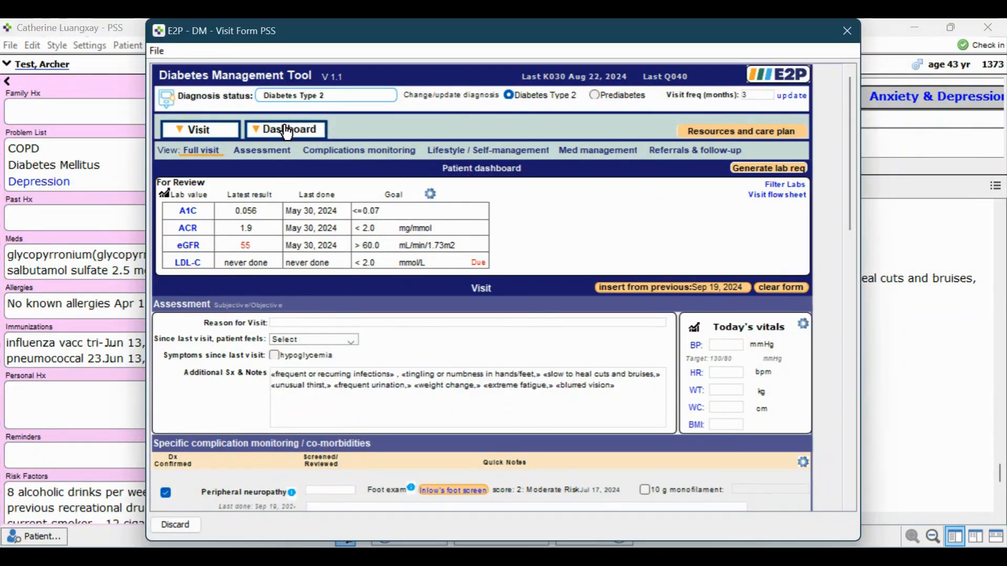
{"action": "left_click", "coordinate": [287, 133]}
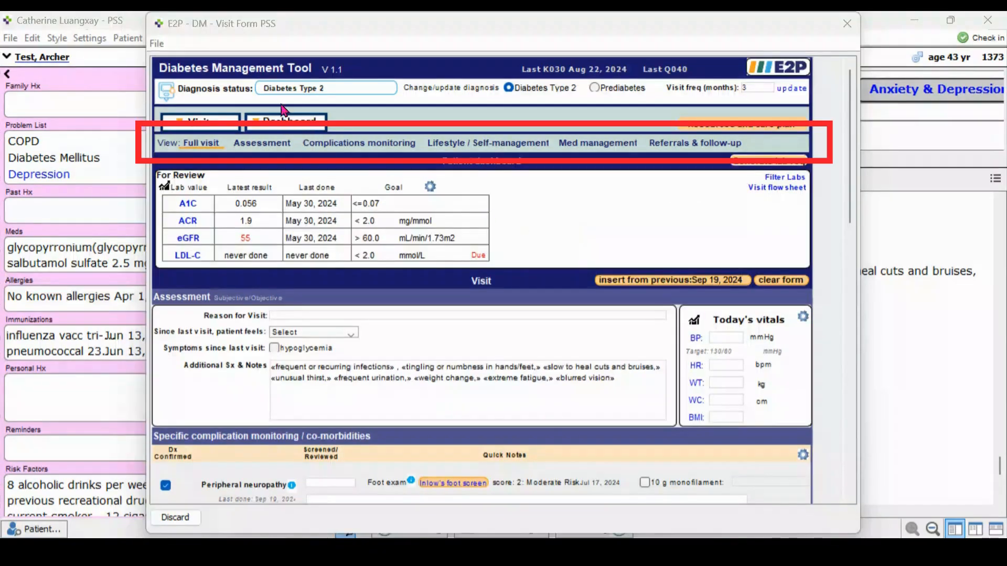
{"action": "left_click", "coordinate": [286, 132]}
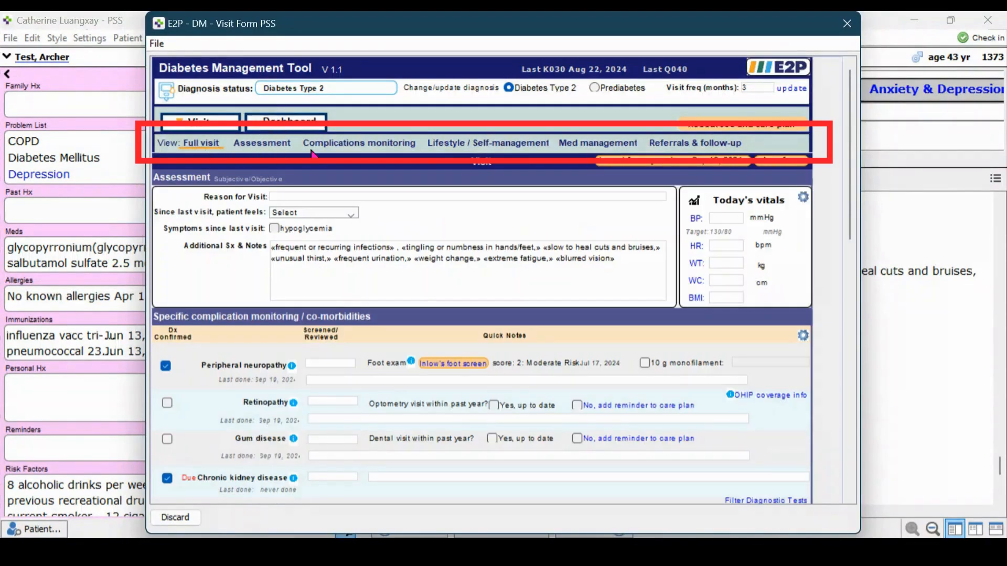
Examine the full visit form and its assessment, complications monitoring, lifestyle / self-management, med management, and referrals & follow-up views
{"action": "scroll", "coordinate": [781, 167], "scroll_direction": "down", "scroll_amount": 3}
{"action": "scroll", "coordinate": [778, 159], "scroll_direction": "down", "scroll_amount": 8}
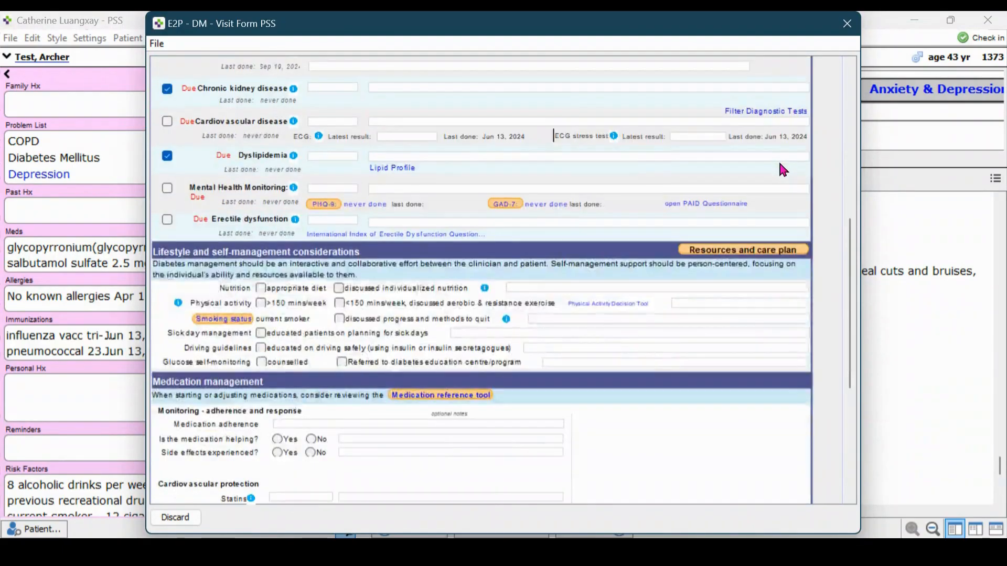
{"action": "scroll", "coordinate": [779, 165], "scroll_direction": "up", "scroll_amount": 10}
{"action": "scroll", "coordinate": [783, 171], "scroll_direction": "up", "scroll_amount": 2}
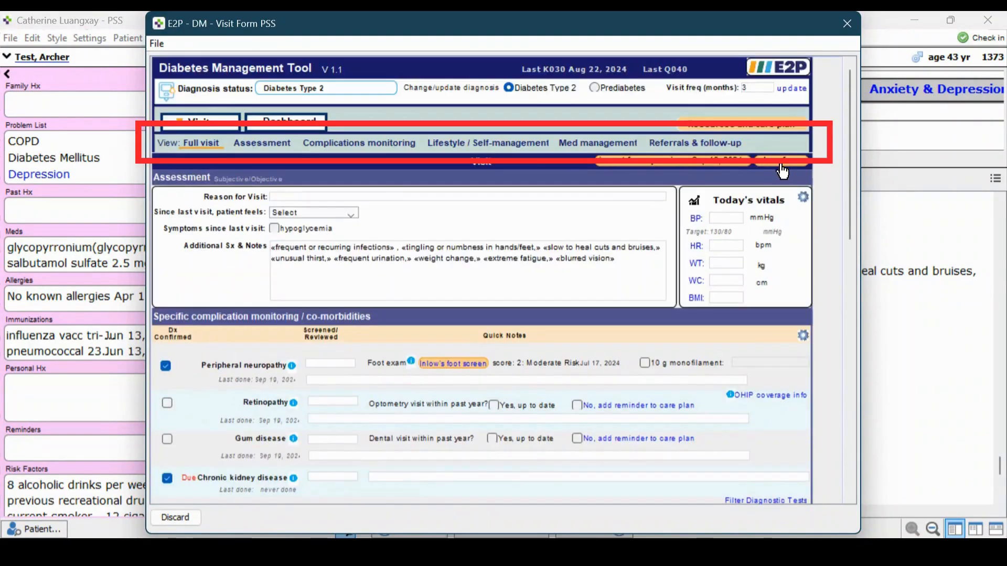
{"action": "left_click", "coordinate": [261, 145]}
{"action": "left_click", "coordinate": [360, 148]}
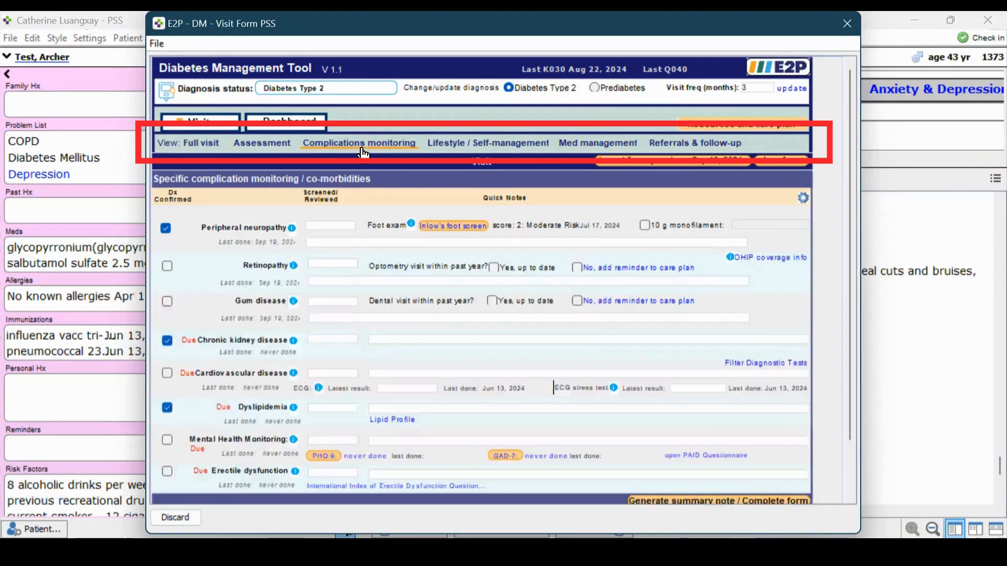
{"action": "left_click", "coordinate": [459, 148]}
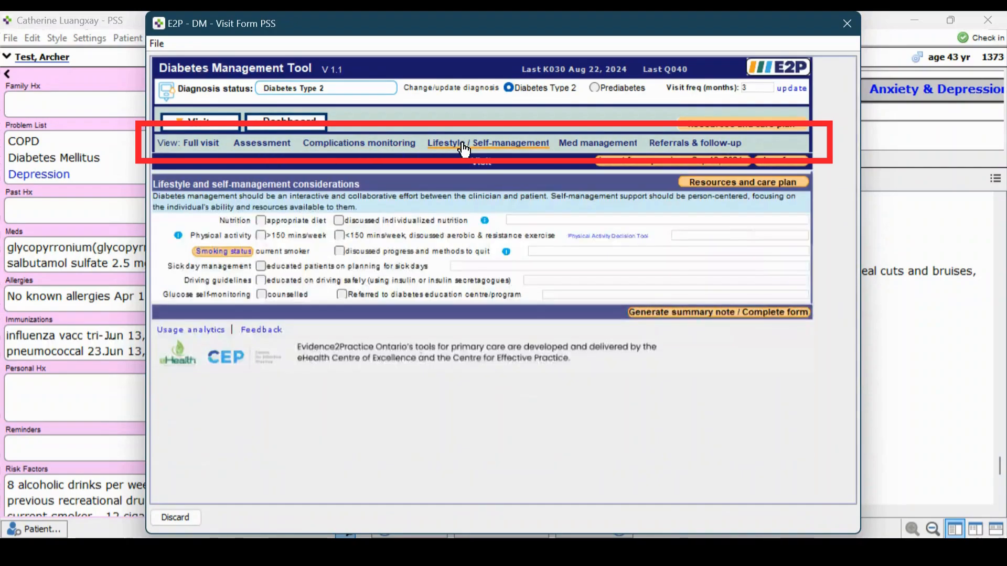
{"action": "left_click", "coordinate": [565, 148]}
{"action": "left_click", "coordinate": [672, 149]}
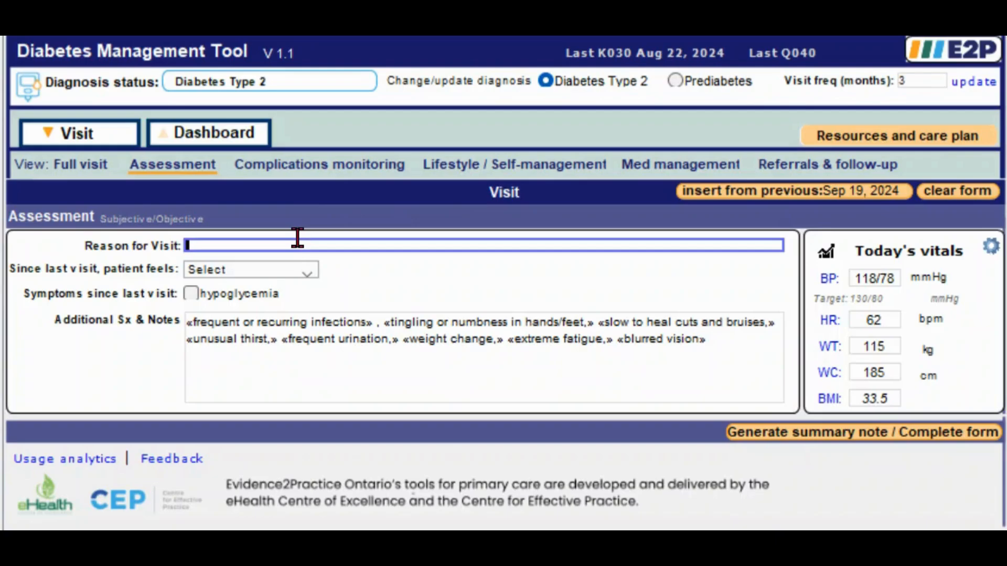
Enter follow-up as the reason for visit, set the patient's feeling to Same, and record hypoglycemia with 1 episode since the last visit
{"action": "type", "text": "follow-up"}
{"action": "left_click", "coordinate": [283, 272]}
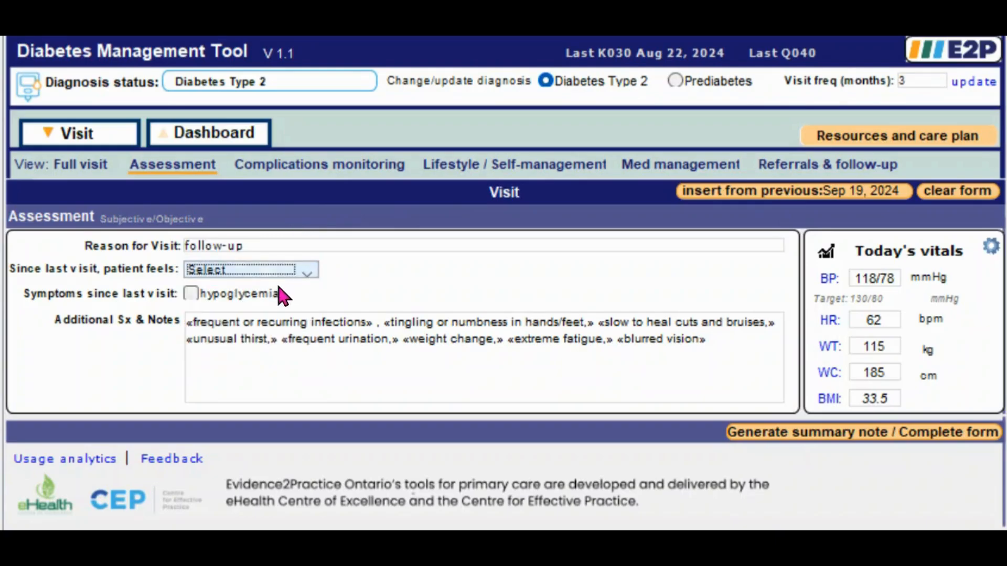
{"action": "left_click", "coordinate": [244, 304]}
{"action": "left_click", "coordinate": [242, 297]}
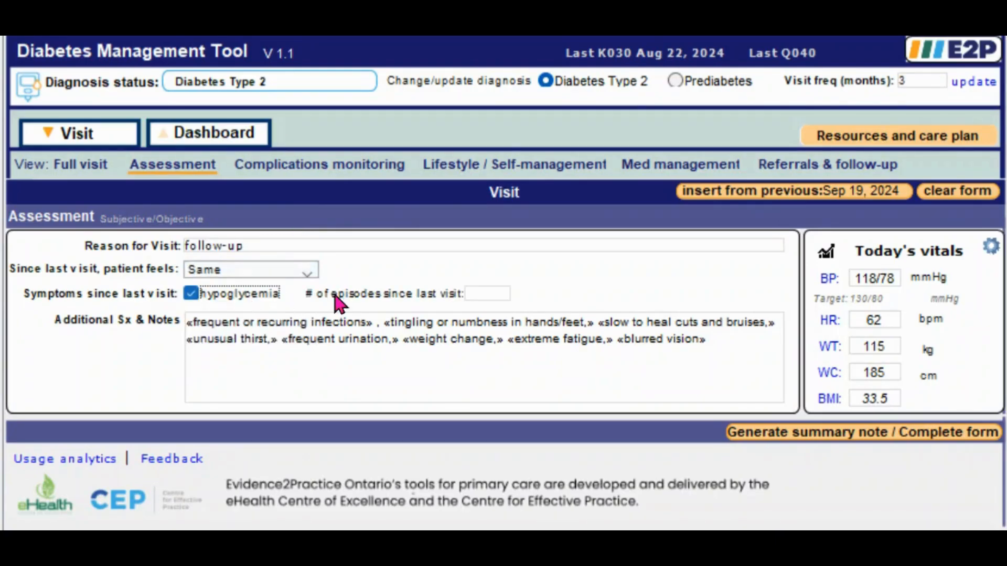
{"action": "left_click", "coordinate": [504, 292]}
{"action": "type", "text": "1"}
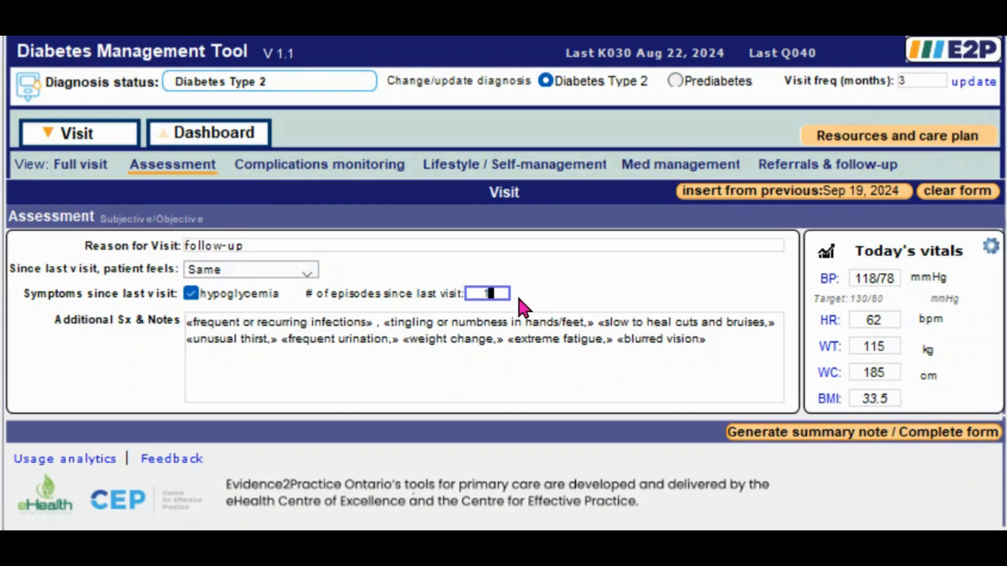
In the additional symptoms notes, accept frequent or recurring infections and delete the tingling or numbness and slow-to-heal cuts and bruises options
{"action": "left_click", "coordinate": [224, 322]}
{"action": "left_click", "coordinate": [227, 322]}
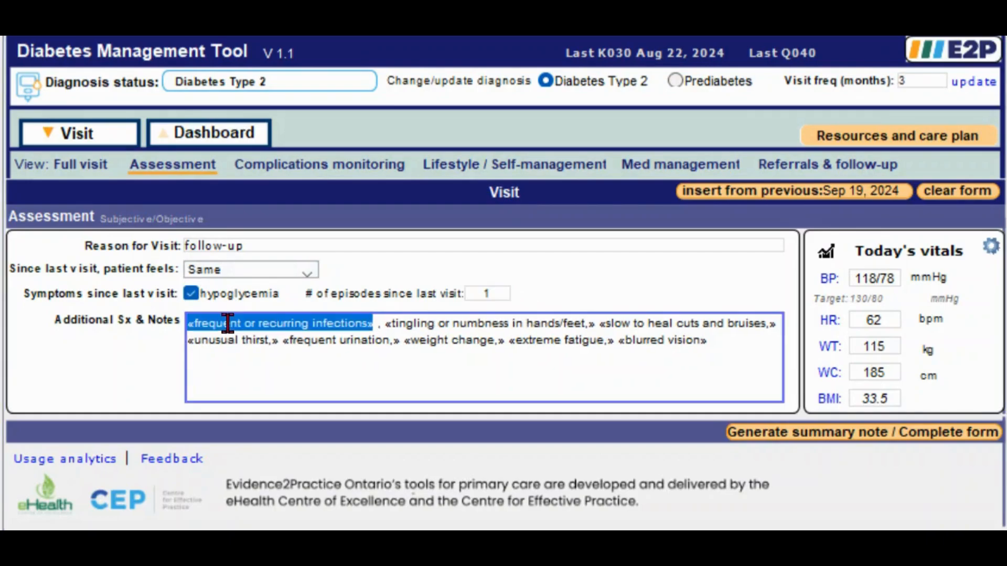
{"action": "key", "text": "Return"}
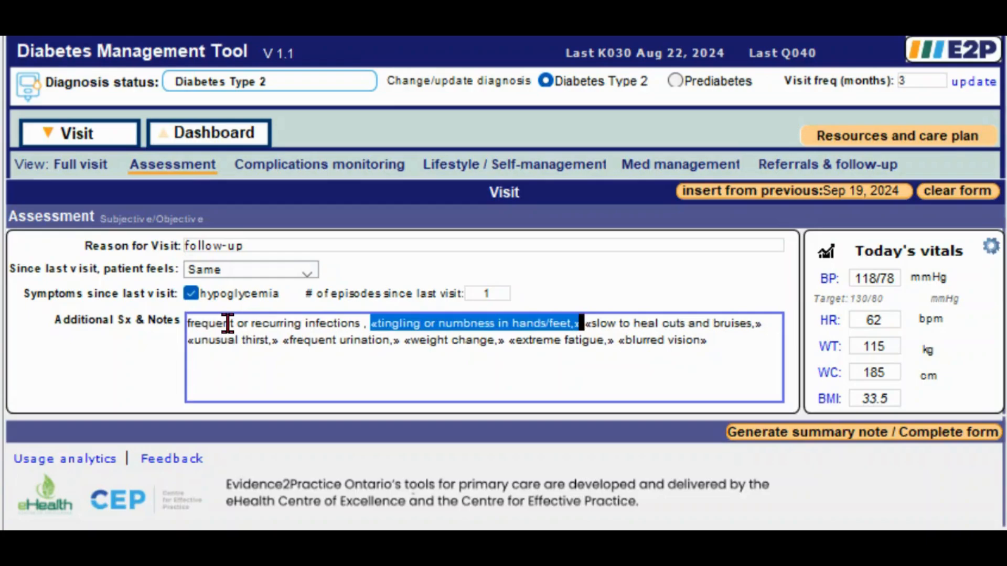
{"action": "key", "text": "Delete"}
{"action": "key", "text": "Tab"}
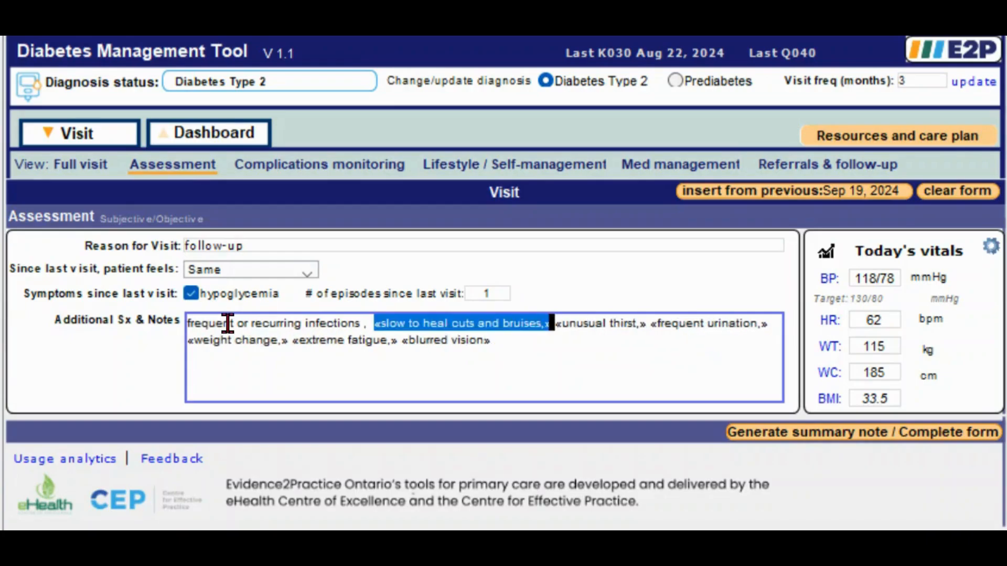
{"action": "key", "text": "Delete"}
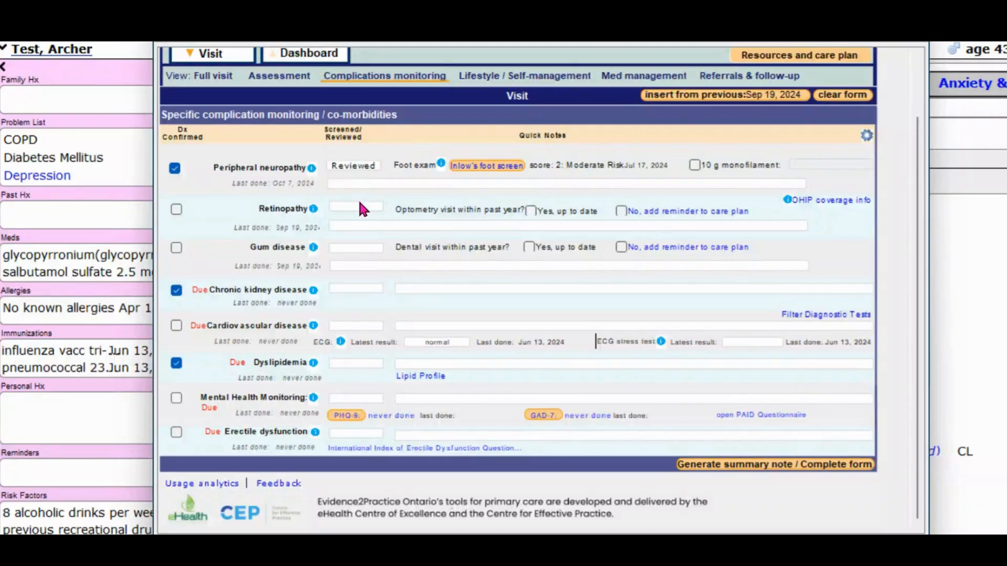
Mark retinopathy as Reviewed with the optometry visit up to date, and gum disease as Reviewed with a dental reminder added to the care plan
{"action": "left_click", "coordinate": [360, 208]}
{"action": "left_click", "coordinate": [532, 212]}
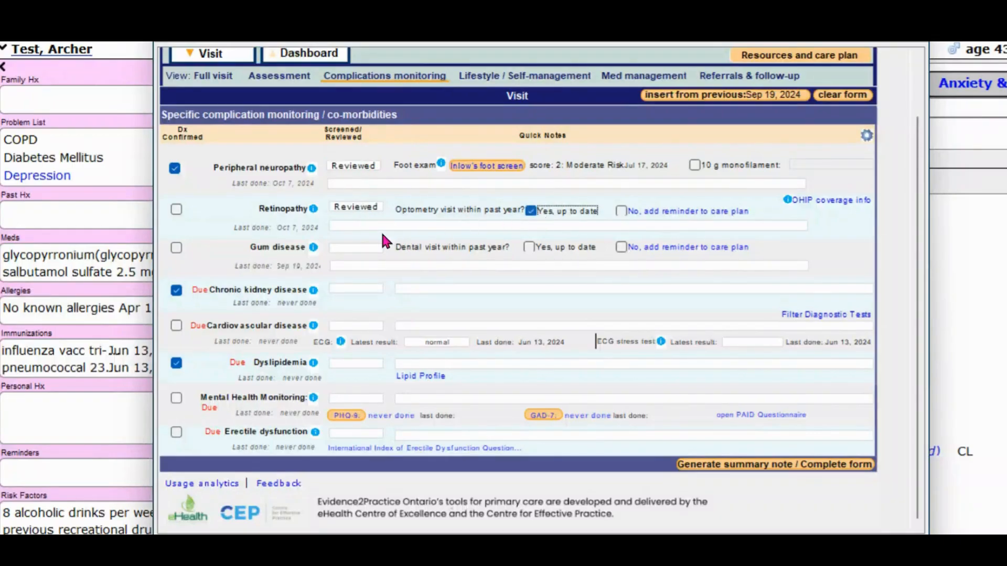
{"action": "left_click", "coordinate": [356, 249]}
{"action": "left_click", "coordinate": [646, 248]}
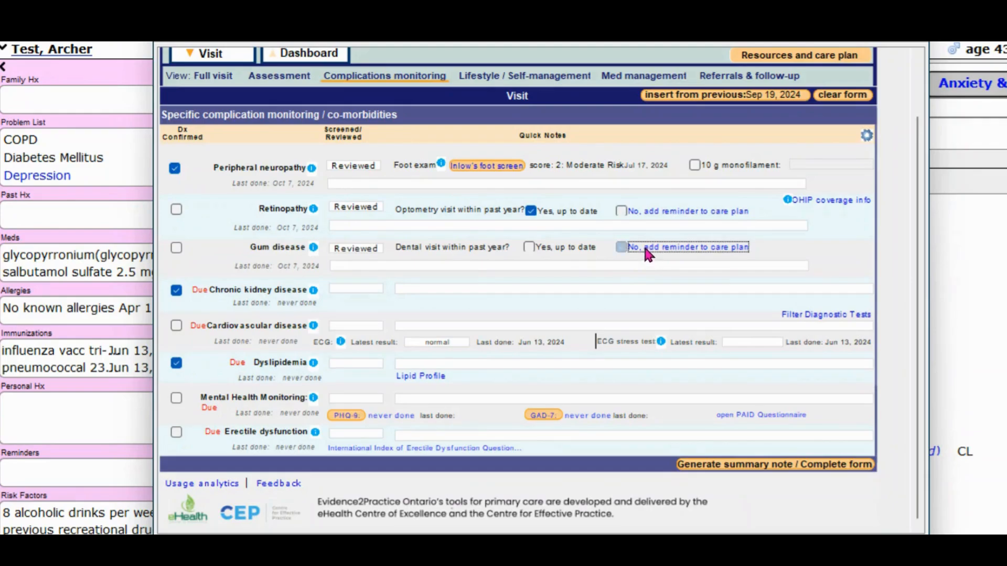
Mark chronic kidney disease and cardiovascular disease as Screened, with the latest ECG result set to abnormal
{"action": "left_click", "coordinate": [373, 292]}
{"action": "left_click", "coordinate": [368, 325]}
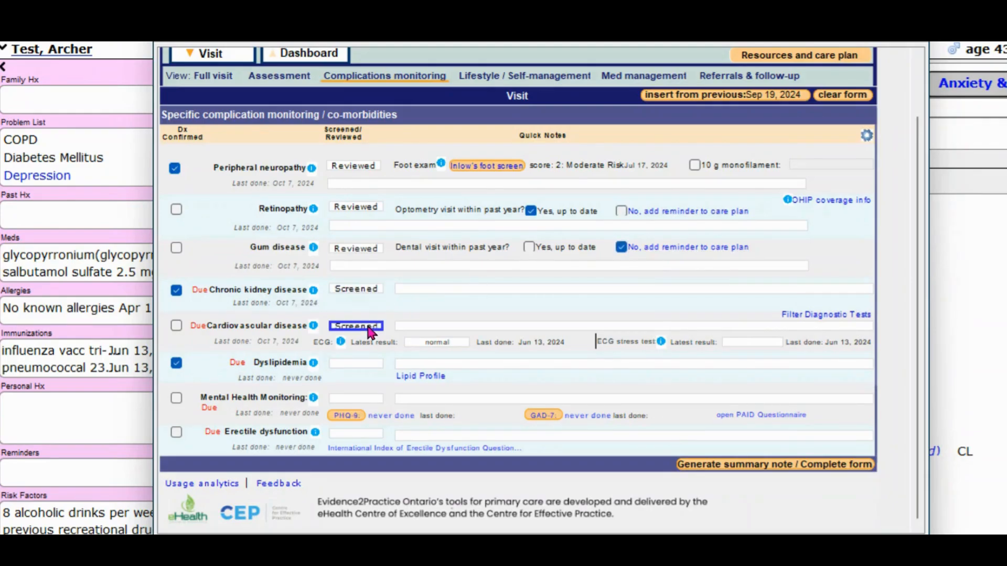
{"action": "left_click", "coordinate": [437, 342]}
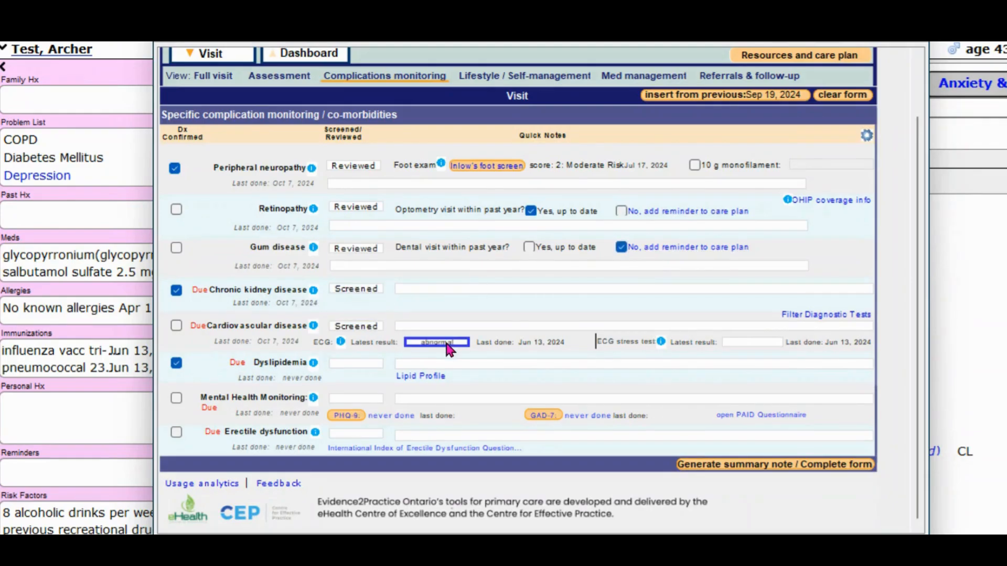
Mark dyslipidemia as Screened with its lipid profile displayed, and open the PHQ-9 for mental health monitoring
{"action": "left_click", "coordinate": [364, 362]}
{"action": "left_click", "coordinate": [422, 378]}
{"action": "scroll", "coordinate": [423, 383], "scroll_direction": "down", "scroll_amount": 1}
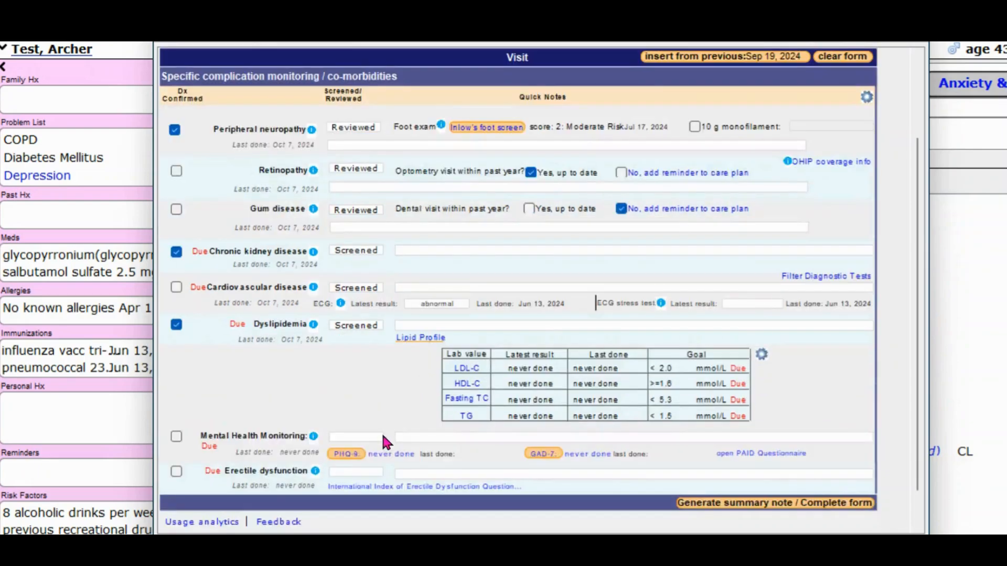
{"action": "left_click", "coordinate": [346, 454]}
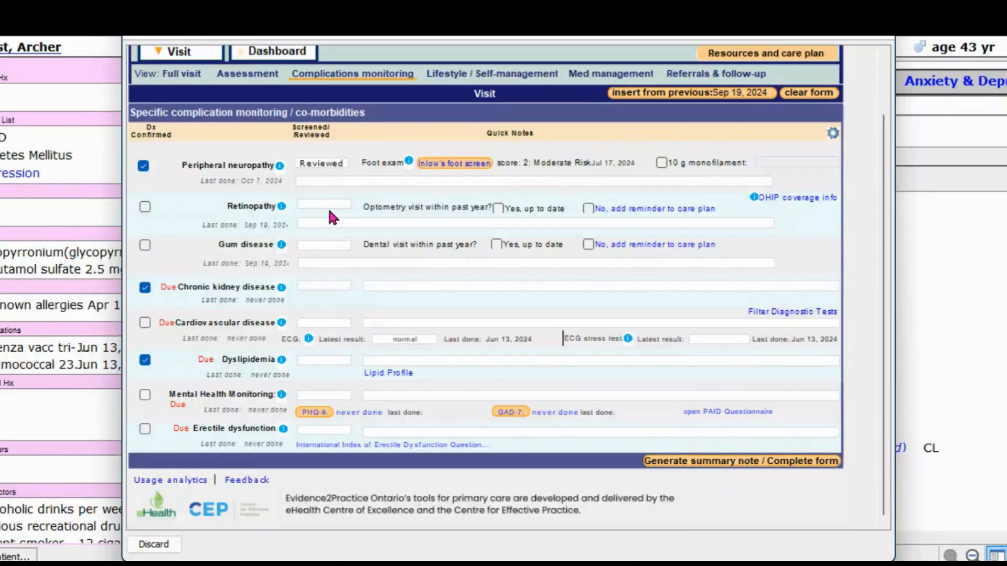
Record retinopathy as Reviewed with optometry up to date, and gum disease as Reviewed with a dental visit reminder in the care plan
{"action": "left_click", "coordinate": [328, 207]}
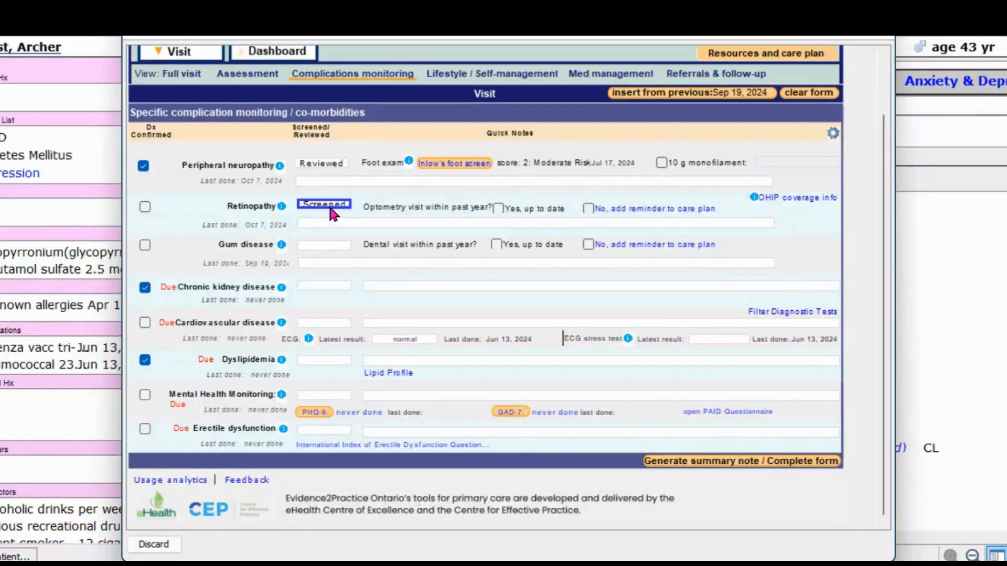
{"action": "left_click", "coordinate": [344, 242]}
{"action": "left_click", "coordinate": [610, 245]}
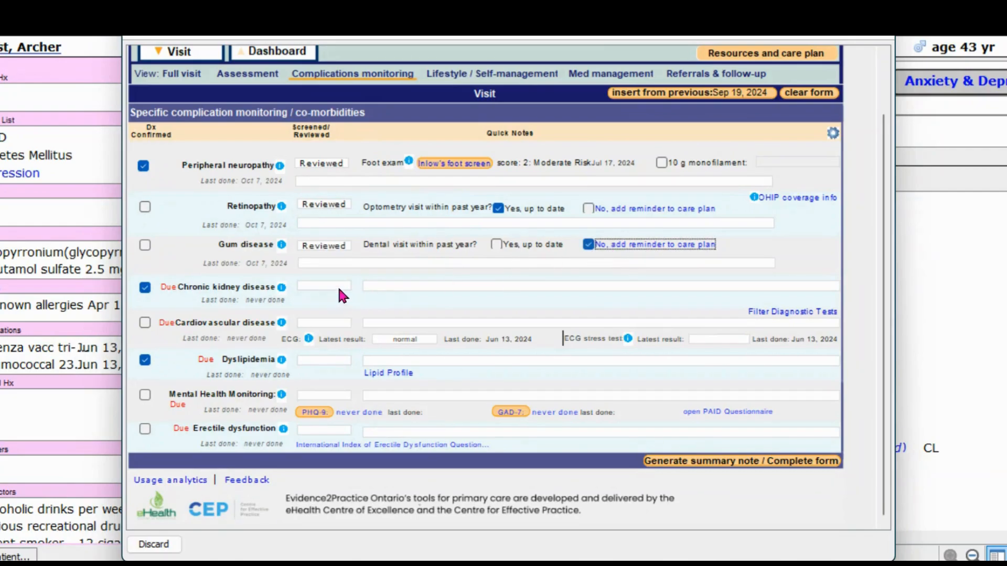
Record chronic kidney disease and cardiovascular disease as Screened, and set the latest ECG result to abnormal
{"action": "left_click", "coordinate": [338, 288]}
{"action": "left_click", "coordinate": [338, 323]}
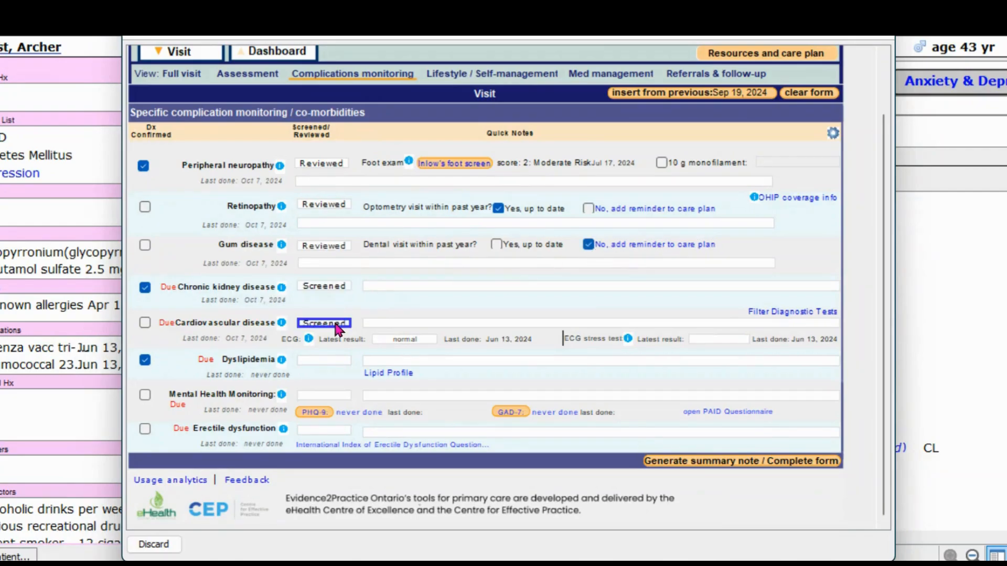
{"action": "left_click", "coordinate": [413, 340]}
Record dyslipidemia as Screened, expand its lipid profile table, and open the PHQ-9 under mental health monitoring
{"action": "left_click", "coordinate": [334, 359]}
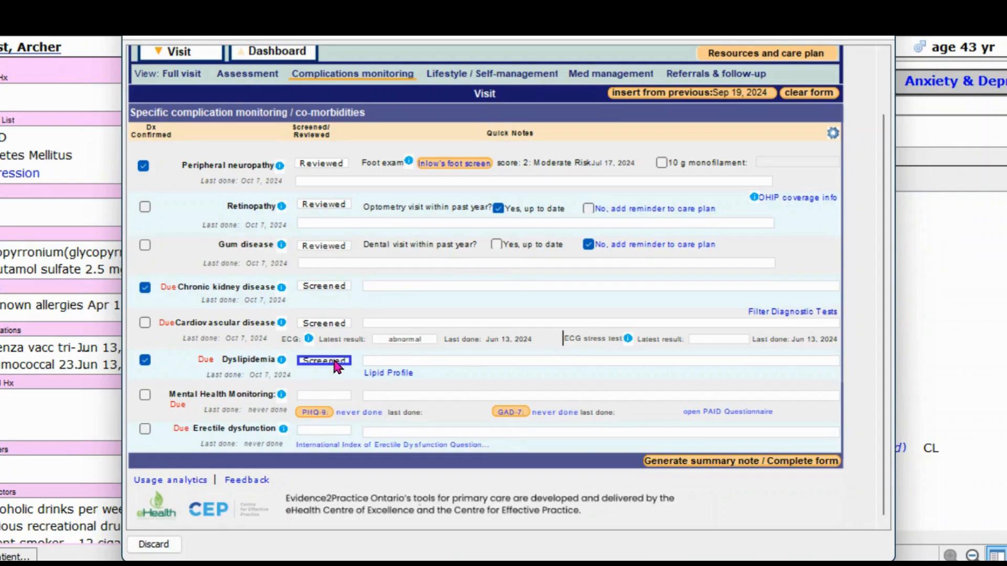
{"action": "left_click", "coordinate": [388, 373]}
{"action": "scroll", "coordinate": [336, 441], "scroll_direction": "down", "scroll_amount": 1}
{"action": "left_click", "coordinate": [322, 451]}
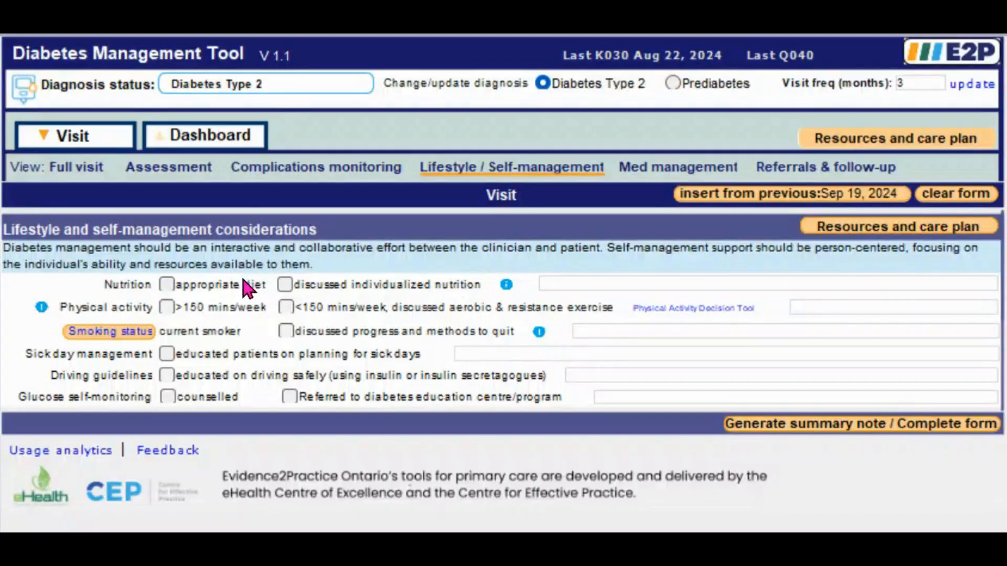
Record appropriate diet and discussed individualized nutrition, checking the nutrition information, and set physical activity to >150 mins/week
{"action": "left_click", "coordinate": [252, 284]}
{"action": "left_click", "coordinate": [385, 291]}
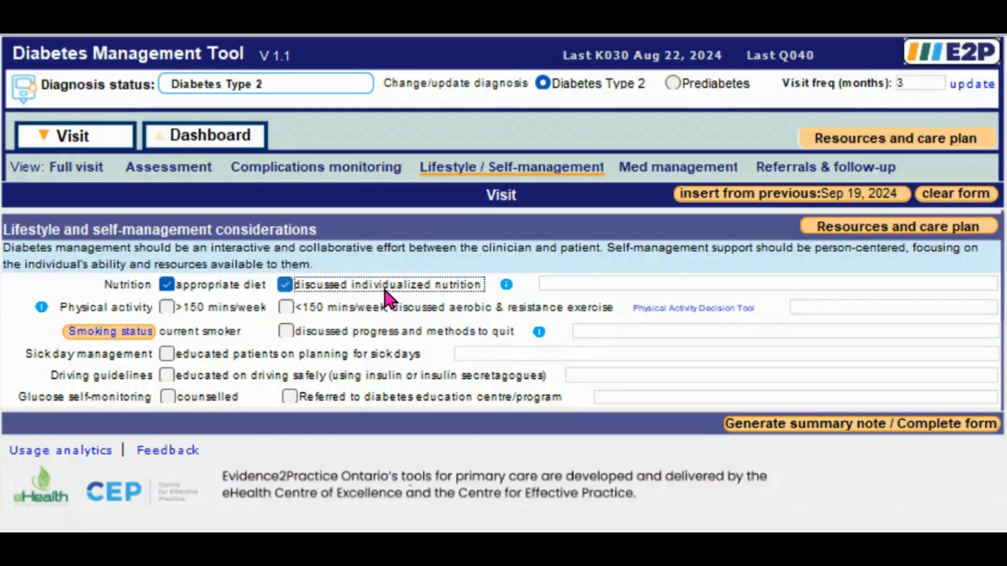
{"action": "left_click", "coordinate": [506, 284]}
{"action": "left_click", "coordinate": [917, 332]}
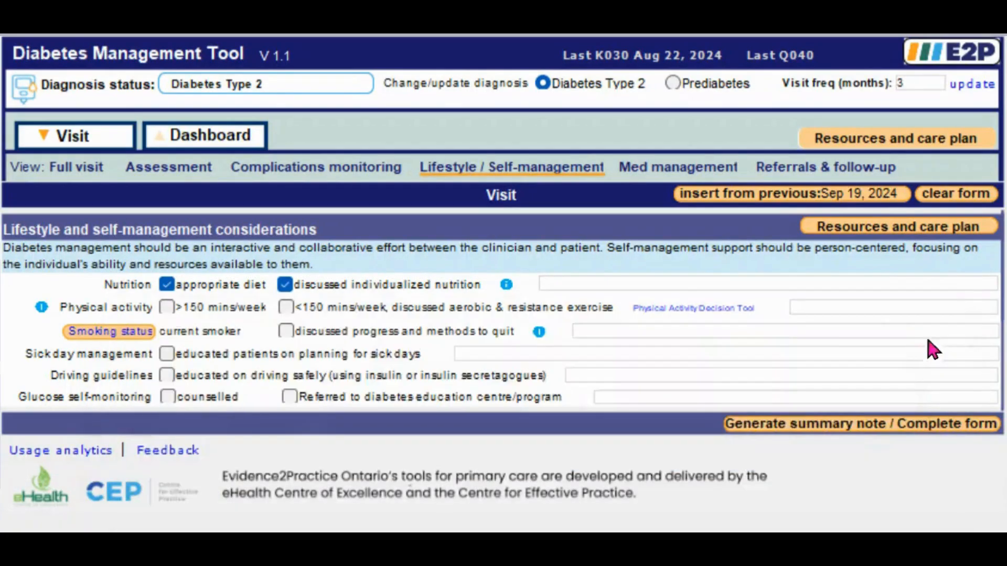
{"action": "left_click", "coordinate": [247, 309]}
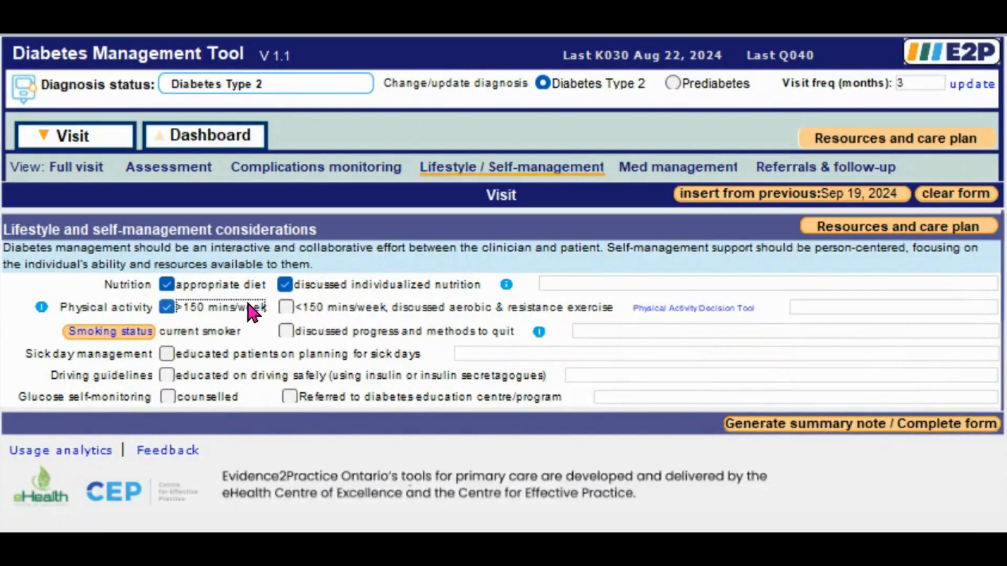
Update the patient's smoking status to ex-smoker from the lifestyle section
{"action": "left_click", "coordinate": [105, 334]}
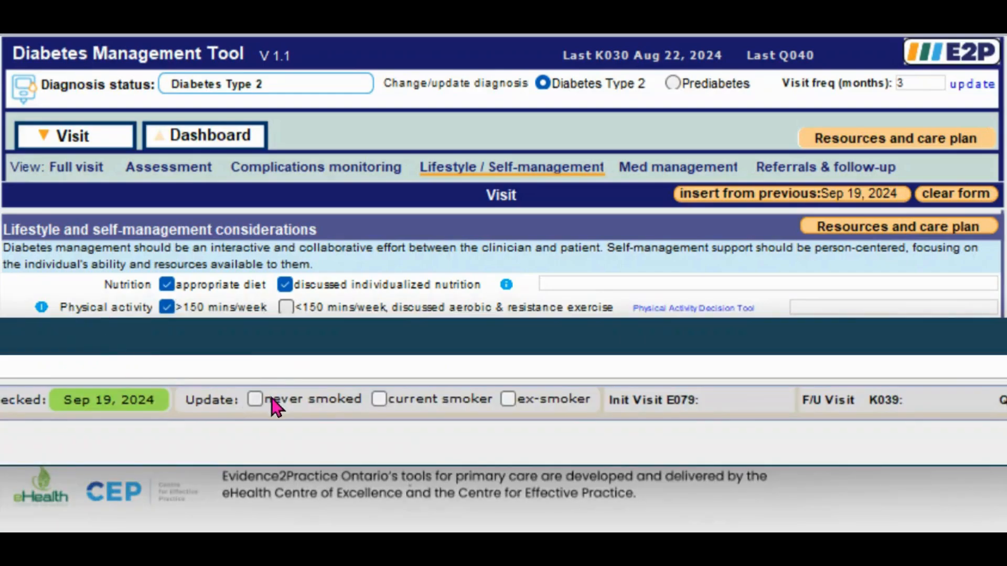
{"action": "left_click", "coordinate": [554, 405]}
{"action": "left_click", "coordinate": [562, 432]}
{"action": "left_click", "coordinate": [508, 399]}
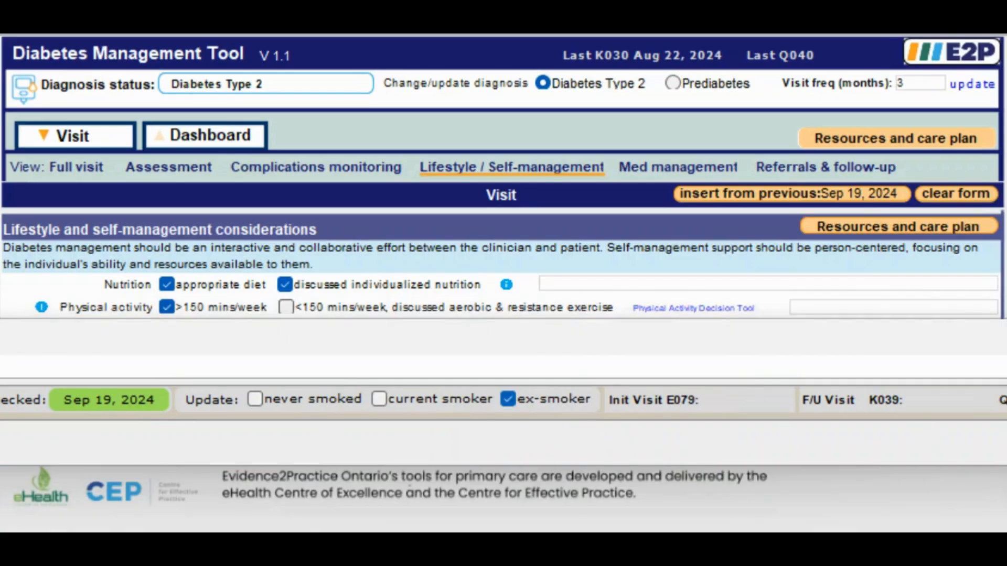
{"action": "left_click", "coordinate": [571, 438]}
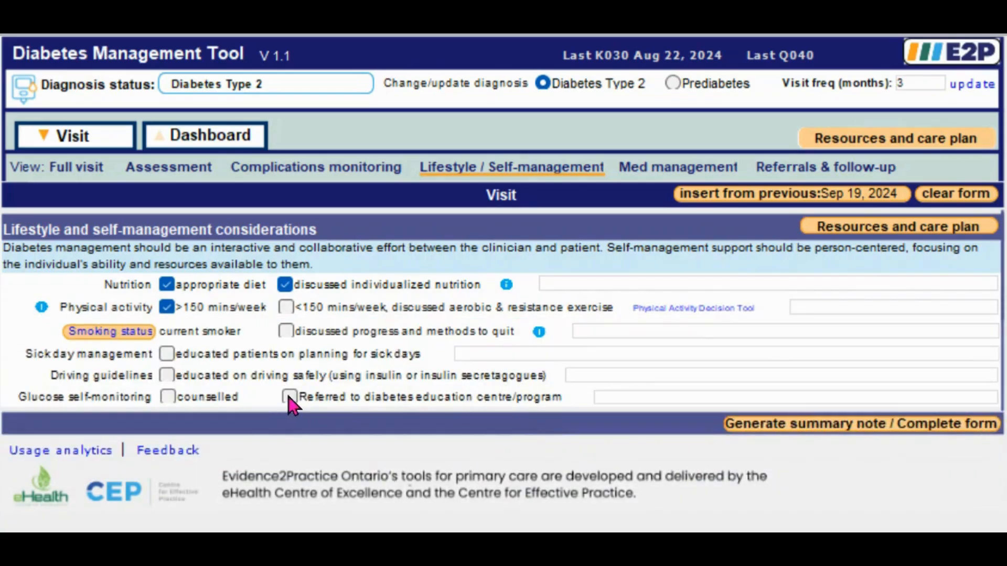
Record the medication response as no adherence concerns, taking as prescribed, medication not helping, and side effects experienced with Mild severity
{"action": "left_click", "coordinate": [287, 355]}
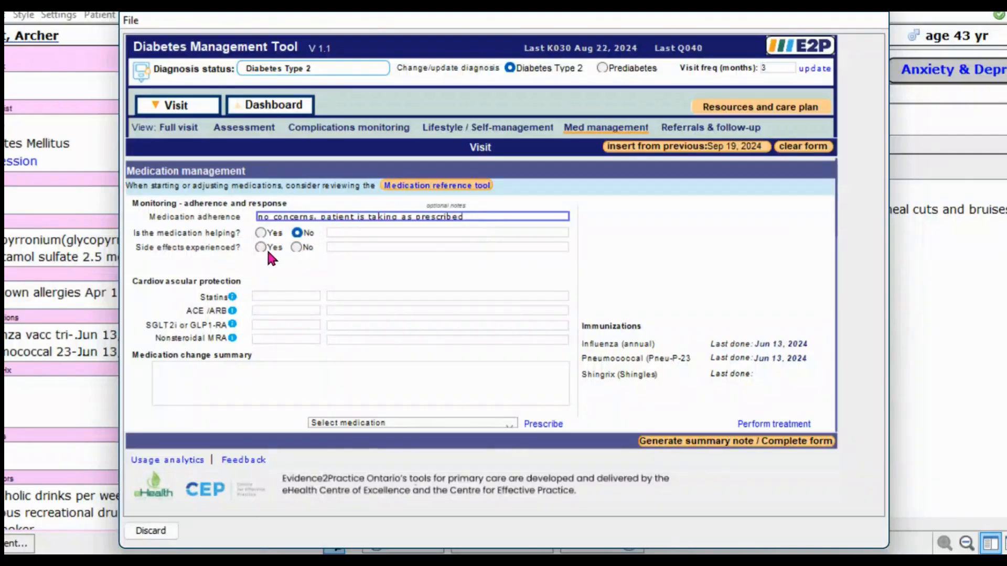
{"action": "left_click", "coordinate": [266, 248]}
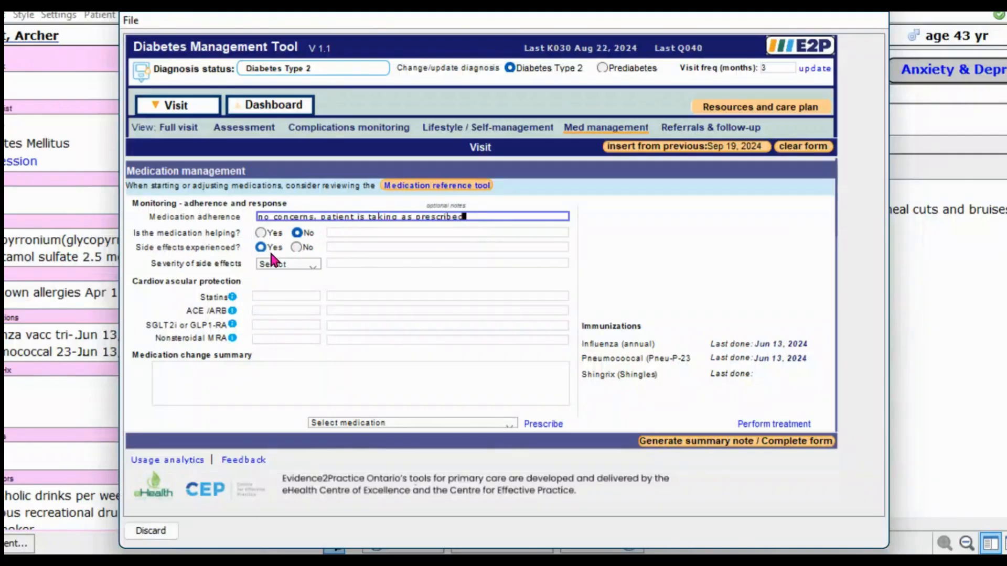
{"action": "left_click", "coordinate": [288, 264]}
{"action": "left_click", "coordinate": [280, 291]}
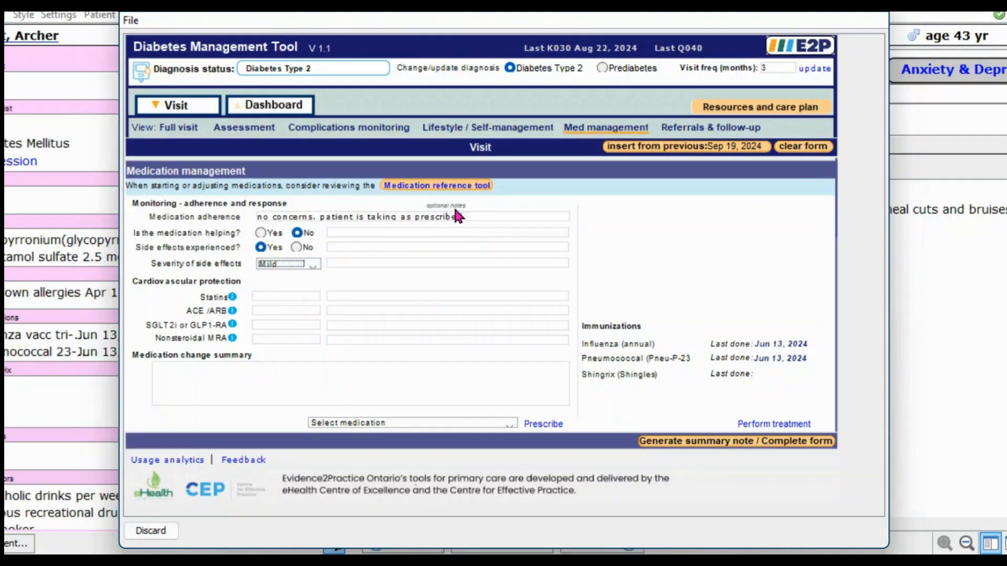
Consult the Medication Reference Tool, examining the first-line biguanides with the metformin details and the insulin therapy section
{"action": "left_click", "coordinate": [465, 199]}
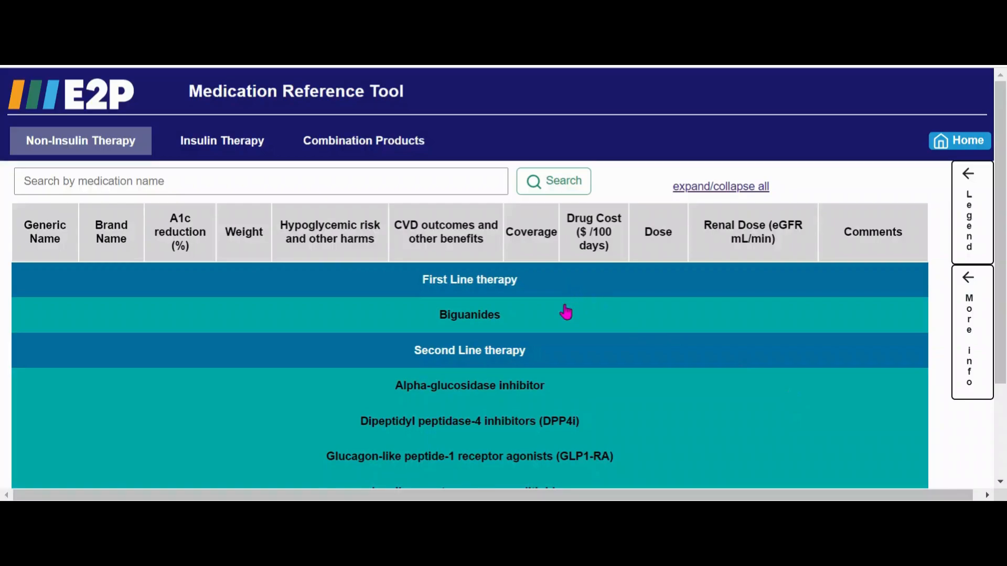
{"action": "left_click", "coordinate": [565, 313]}
{"action": "scroll", "coordinate": [565, 313], "scroll_direction": "down", "scroll_amount": 2}
{"action": "left_click", "coordinate": [559, 327]}
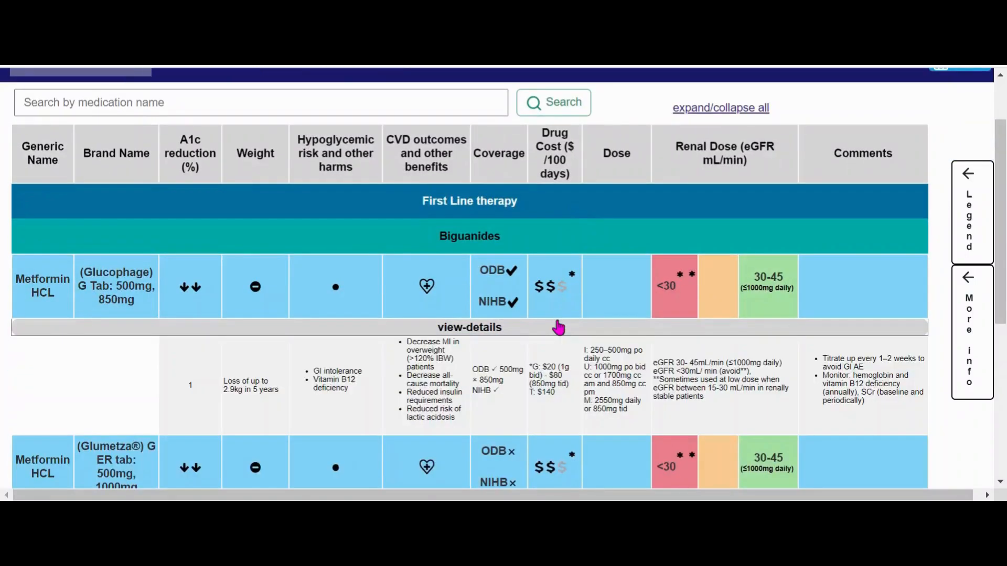
{"action": "scroll", "coordinate": [557, 320], "scroll_direction": "down", "scroll_amount": 2}
{"action": "scroll", "coordinate": [556, 325], "scroll_direction": "up", "scroll_amount": 5}
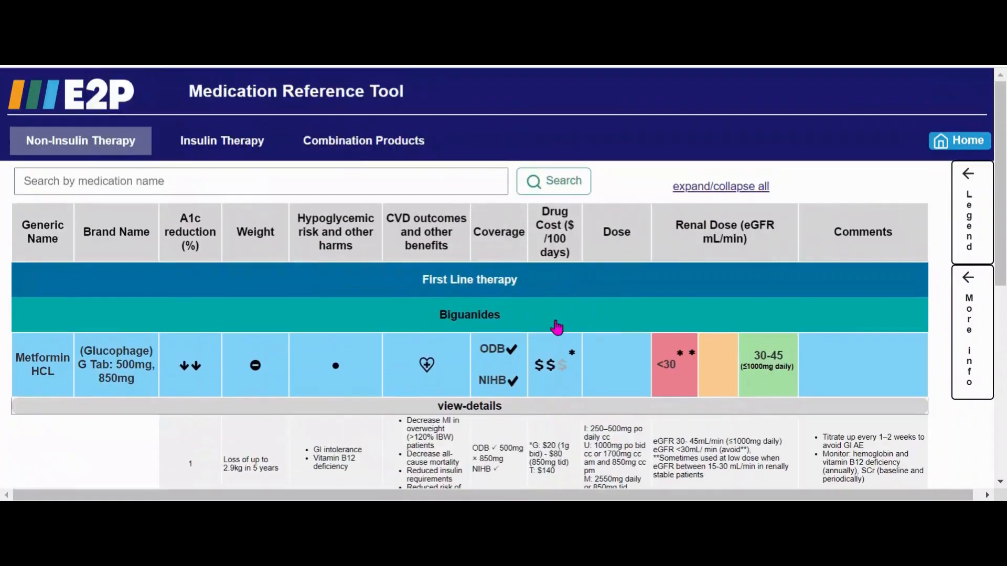
{"action": "left_click", "coordinate": [231, 152]}
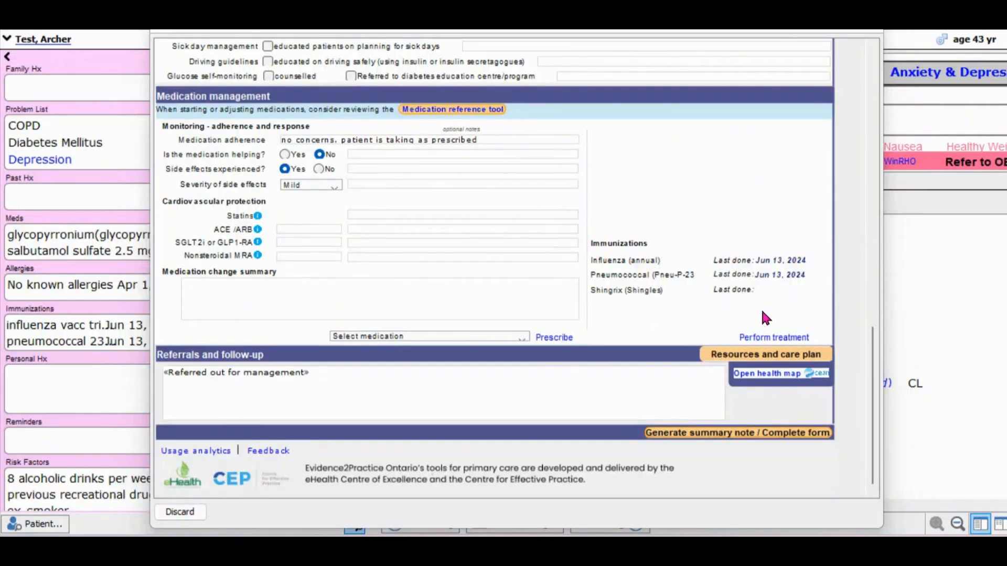
View the new treatment form from the immunizations area and cancel it
{"action": "left_click", "coordinate": [767, 338]}
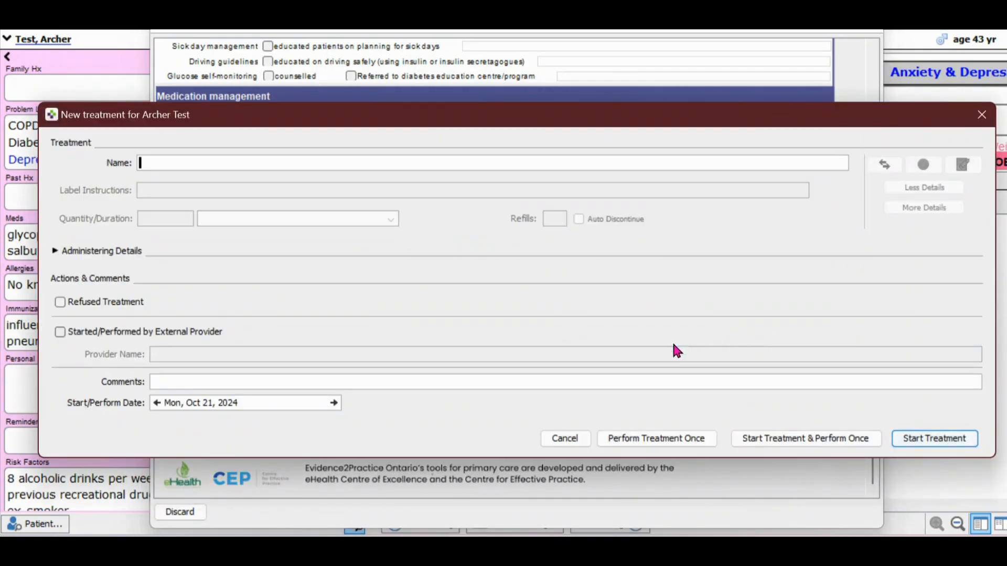
{"action": "left_click", "coordinate": [566, 438]}
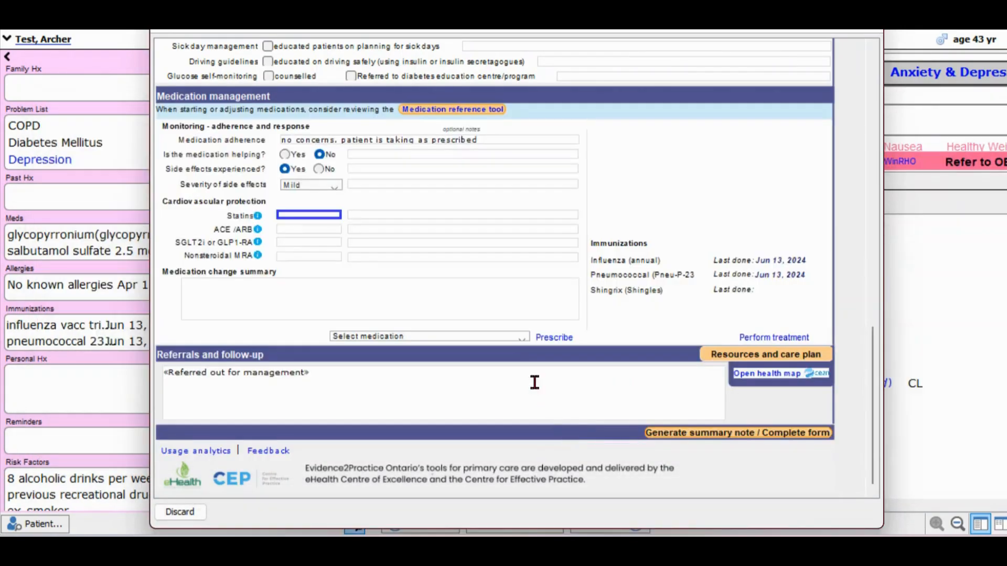
Under cardiovascular protection, set statins to Prescribed and ACE/ARB to Not prescribed, and open the SGLT2i or GLP1-RA information
{"action": "left_click", "coordinate": [315, 216]}
{"action": "left_click", "coordinate": [317, 227]}
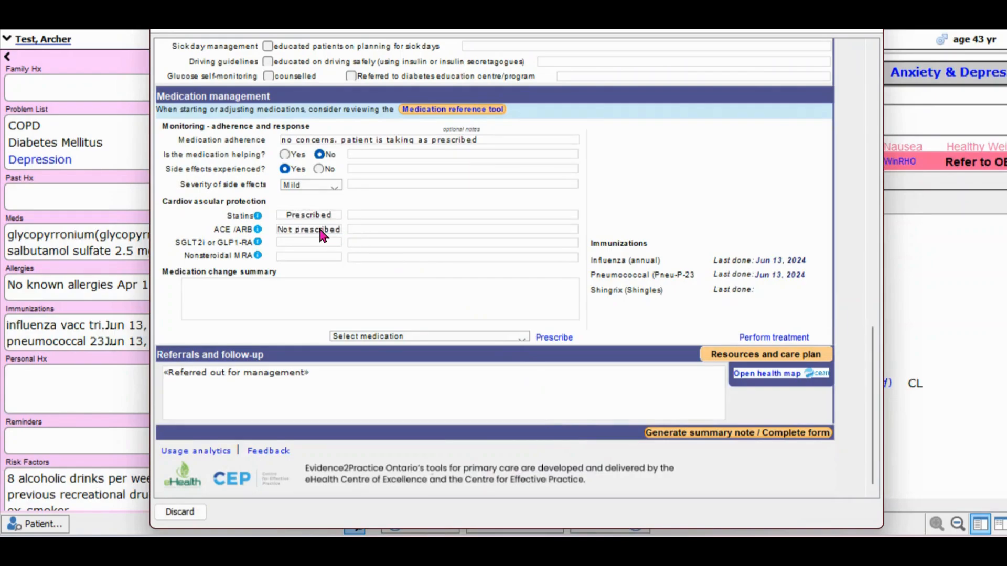
{"action": "left_click", "coordinate": [257, 242]}
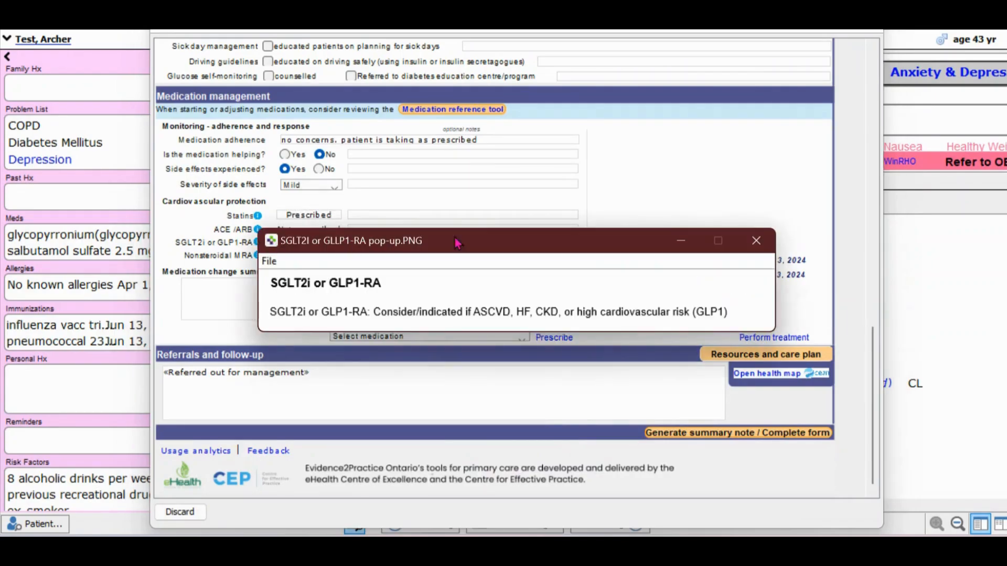
Close the SGLT2i or GLP1-RA information and set ACE/ARB to Prescribed and SGLT2i or GLP1-RA to Not prescribed
{"action": "left_click", "coordinate": [756, 240]}
{"action": "left_click", "coordinate": [336, 229]}
{"action": "left_click", "coordinate": [335, 242]}
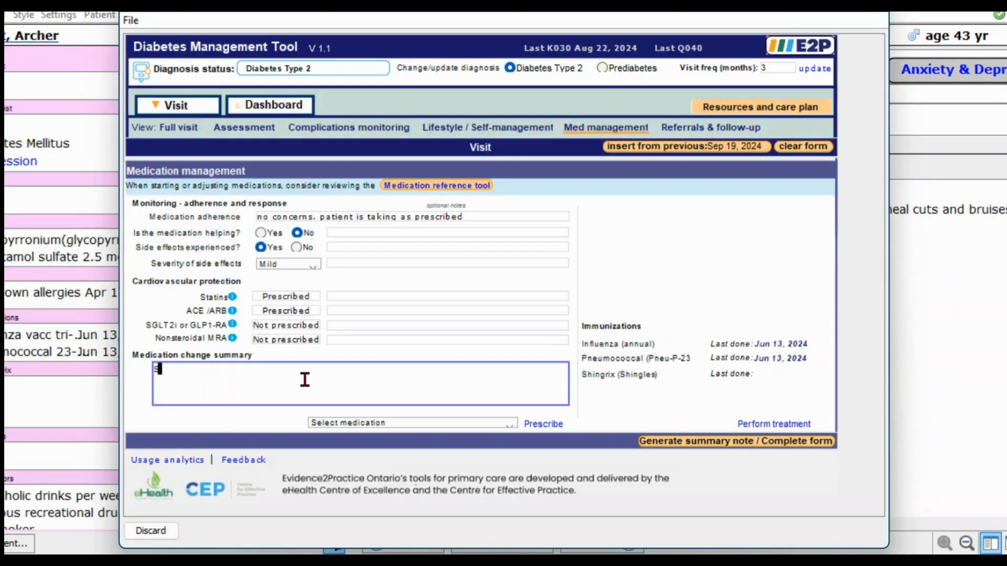
Enter "Starting Metformin 500 mg BID" as the medication change summary and start a prescription for Metformin
{"action": "type", "text": "tarting Metformin"}
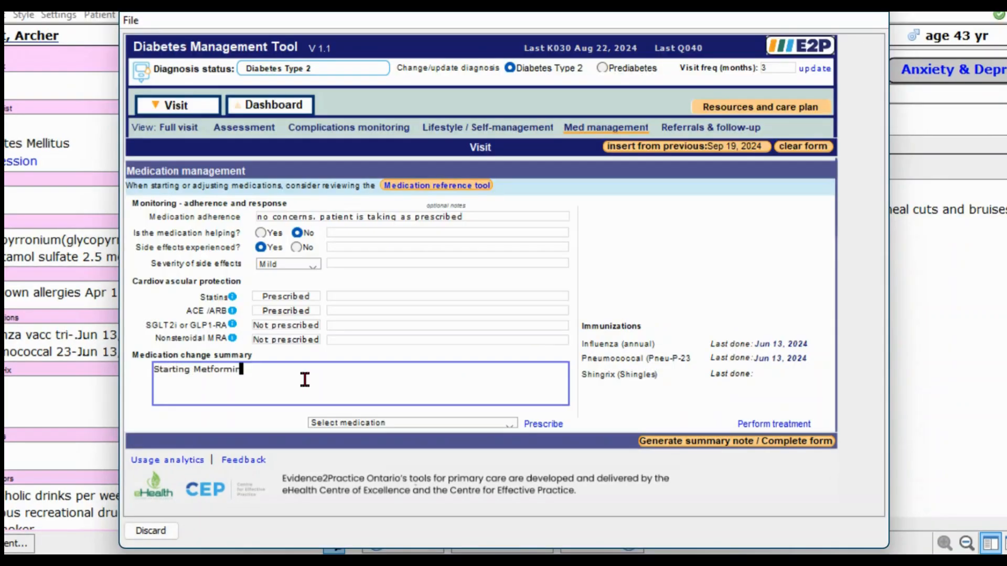
{"action": "type", "text": " 500 mg BID"}
{"action": "left_click", "coordinate": [349, 423]}
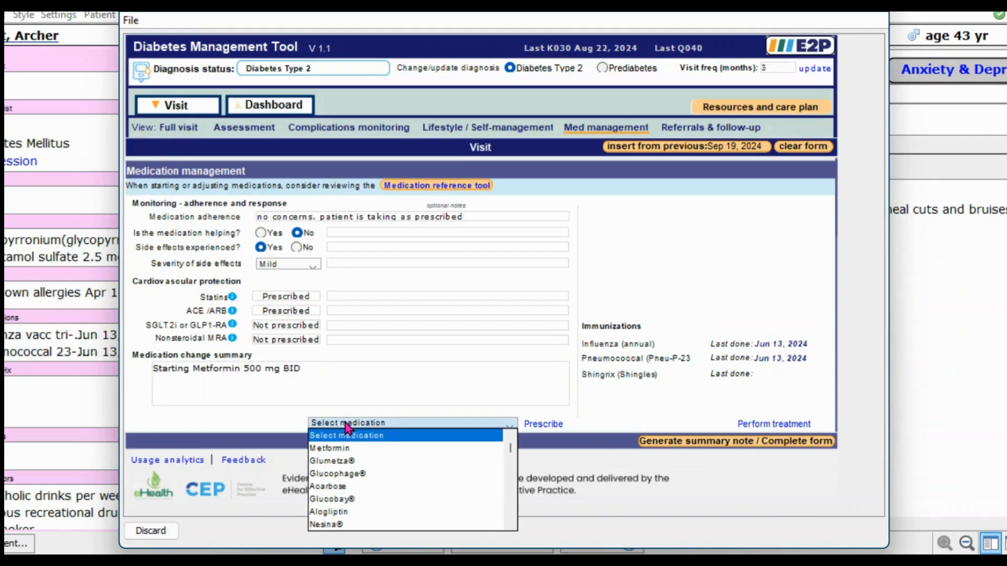
{"action": "left_click", "coordinate": [351, 447]}
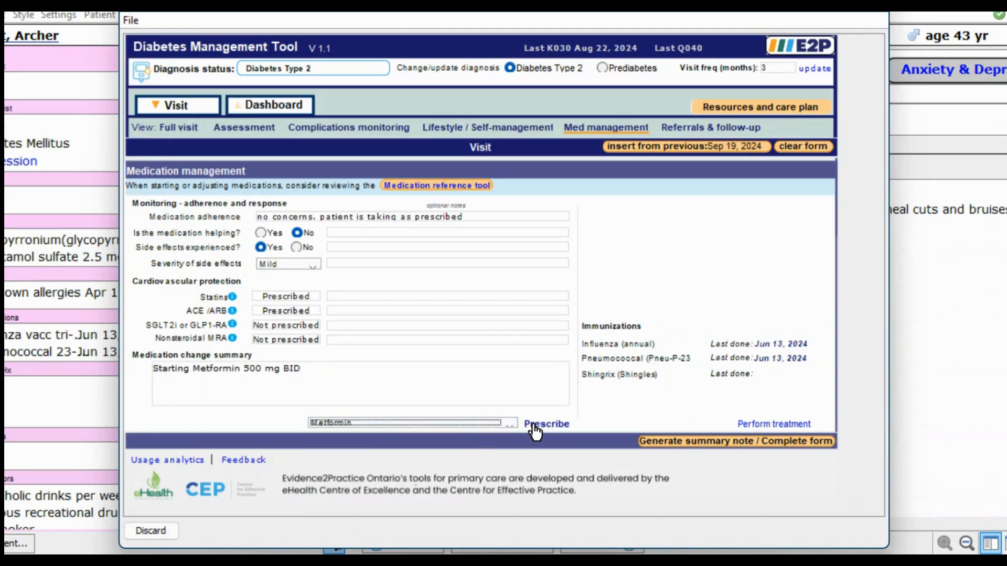
{"action": "left_click", "coordinate": [533, 426]}
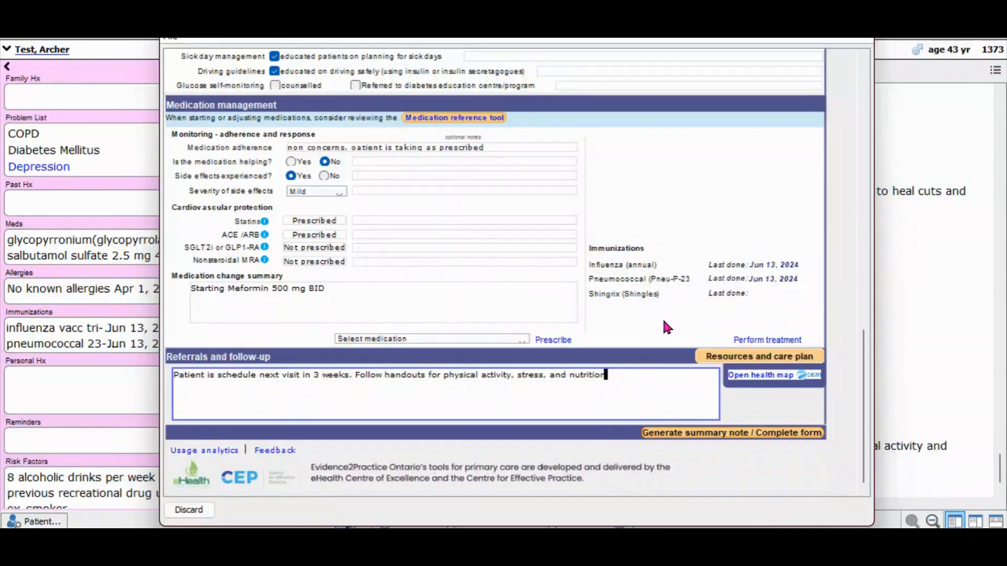
Review the filled-in visit form up to the assessment section, and generate the summary note to complete the form
{"action": "scroll", "coordinate": [664, 326], "scroll_direction": "up", "scroll_amount": 8}
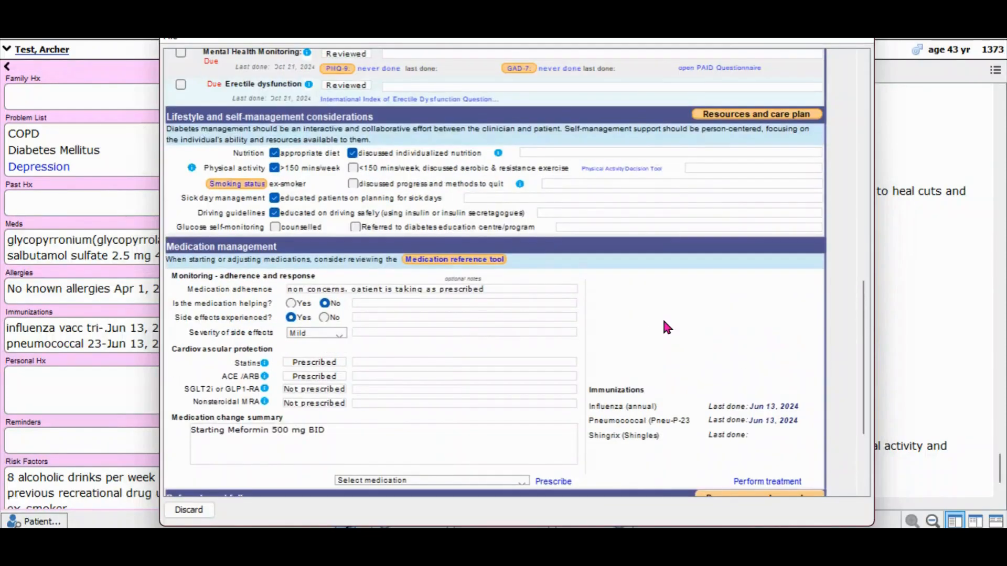
{"action": "scroll", "coordinate": [664, 325], "scroll_direction": "up", "scroll_amount": 8}
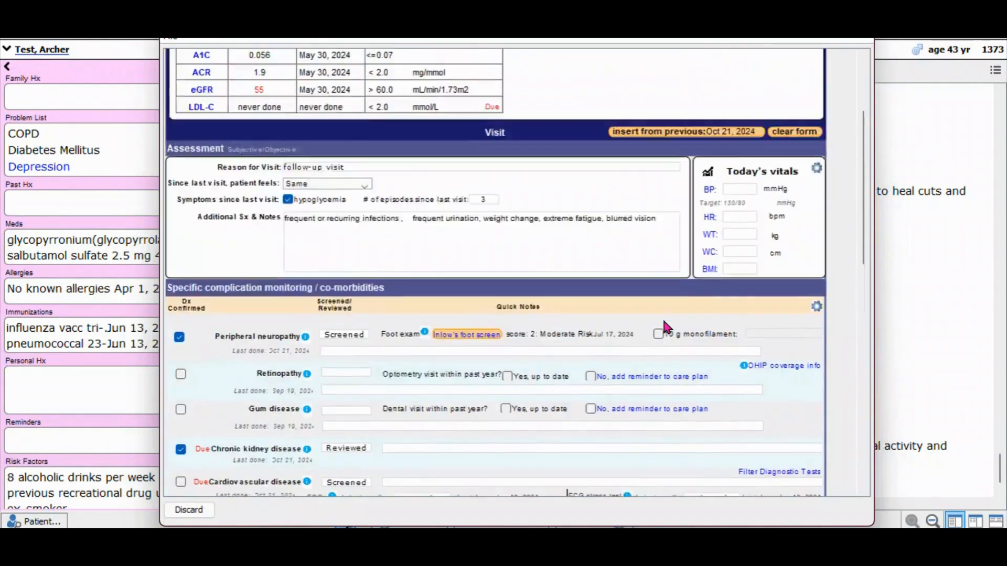
{"action": "scroll", "coordinate": [666, 326], "scroll_direction": "down", "scroll_amount": 16}
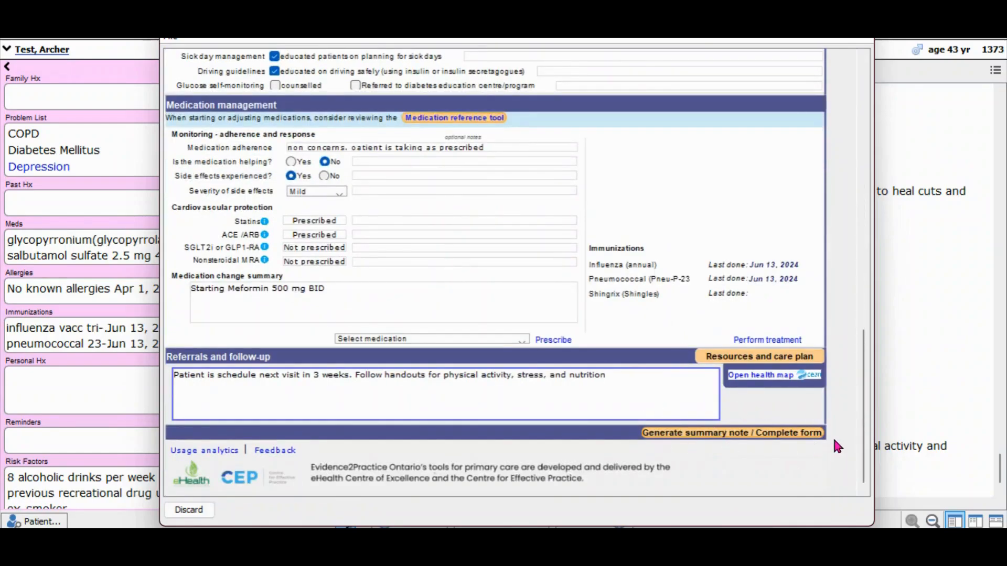
{"action": "left_click", "coordinate": [741, 441]}
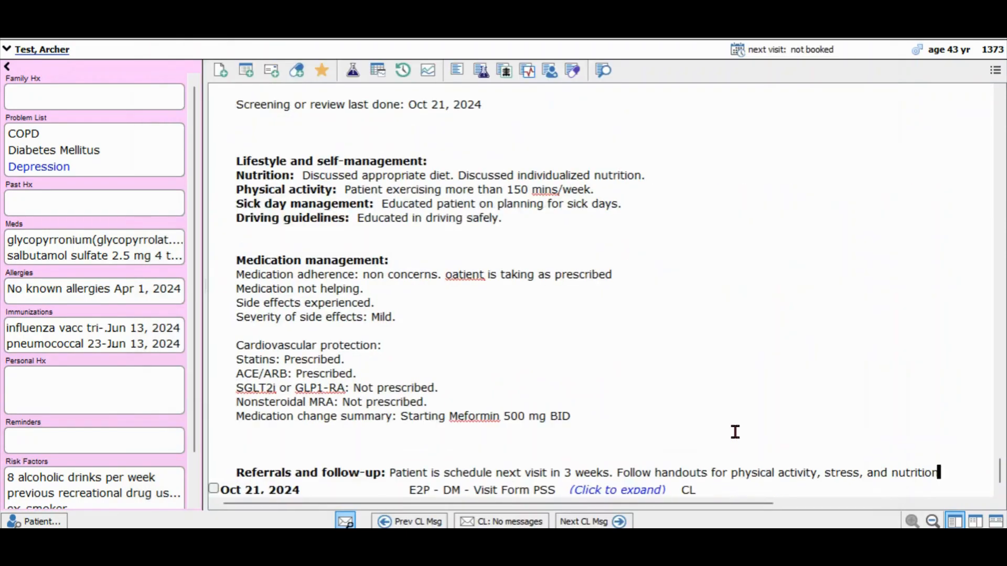
Examine the generated E2P DM visit note summary in the chart, from the assessment to the referrals and follow-up
{"action": "scroll", "coordinate": [750, 371], "scroll_direction": "up", "scroll_amount": 3}
{"action": "scroll", "coordinate": [750, 371], "scroll_direction": "up", "scroll_amount": 15}
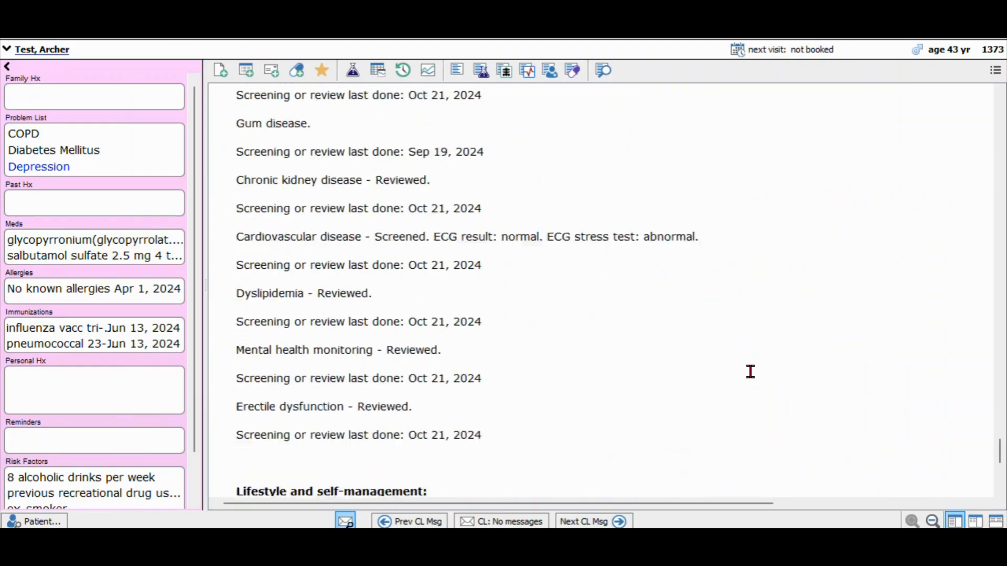
{"action": "scroll", "coordinate": [751, 371], "scroll_direction": "up", "scroll_amount": 5}
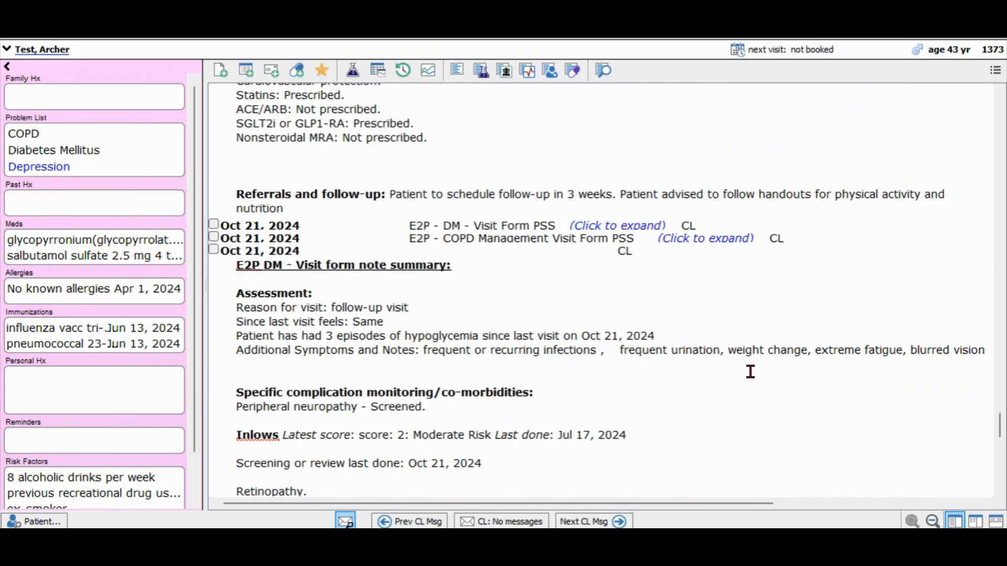
{"action": "scroll", "coordinate": [751, 371], "scroll_direction": "down", "scroll_amount": 1}
{"action": "left_click_drag", "start_coordinate": [235, 217], "coordinate": [742, 418]}
{"action": "scroll", "coordinate": [652, 337], "scroll_direction": "down", "scroll_amount": 10}
{"action": "scroll", "coordinate": [722, 384], "scroll_direction": "down", "scroll_amount": 4}
{"action": "scroll", "coordinate": [729, 397], "scroll_direction": "down", "scroll_amount": 1}
{"action": "left_click", "coordinate": [769, 418]}
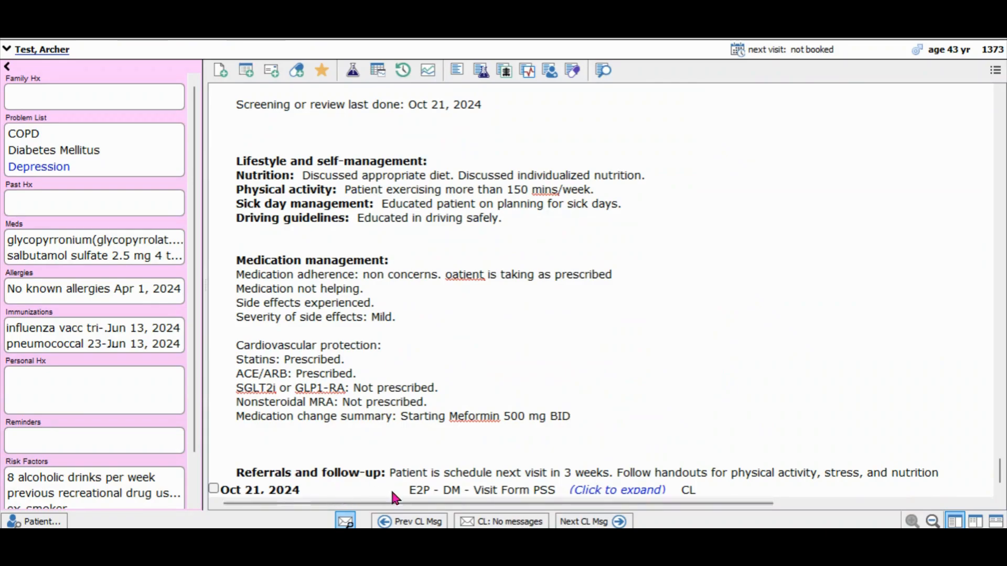
Expand the Oct 21, 2024 E2P - DM - Visit Form entry and open the form's resources and care plan
{"action": "left_click", "coordinate": [635, 491]}
{"action": "scroll", "coordinate": [716, 378], "scroll_direction": "down", "scroll_amount": 6}
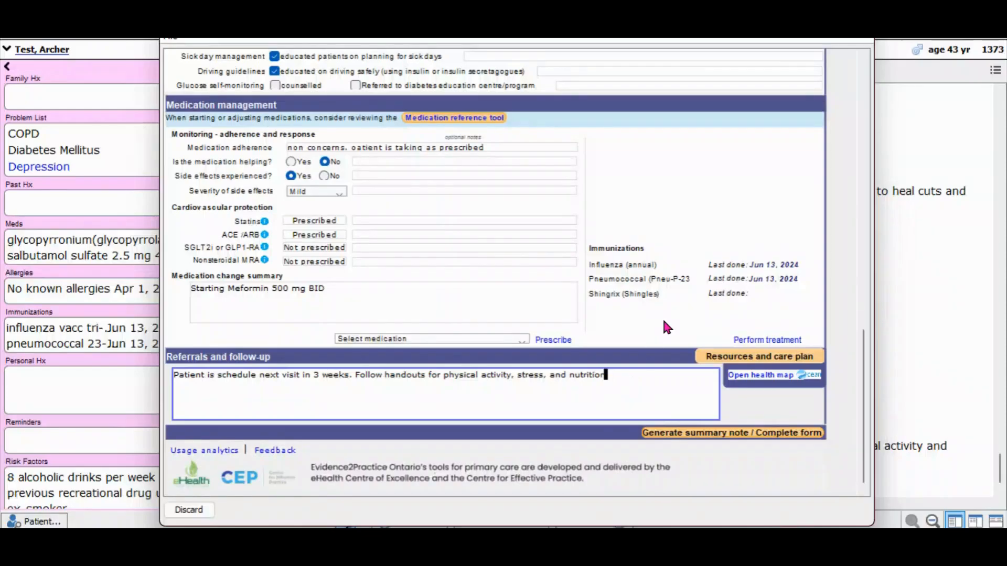
{"action": "scroll", "coordinate": [663, 319], "scroll_direction": "up", "scroll_amount": 3}
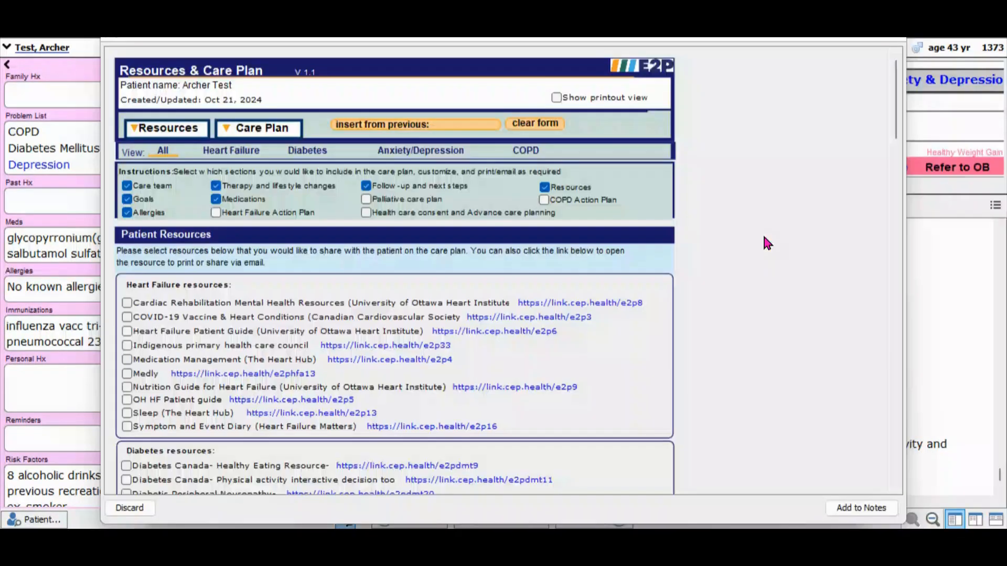
Filter the resources to Diabetes and select the Healthy Eating Resource, Physical activity interactive decision tool, OH DM patient guide and Steps to Stress Management
{"action": "left_click", "coordinate": [308, 153]}
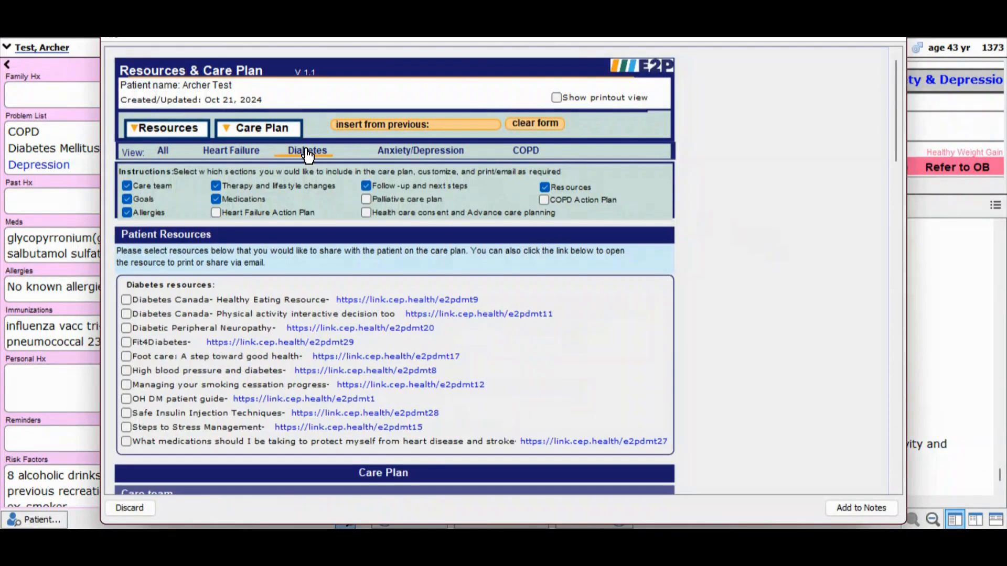
{"action": "left_click", "coordinate": [167, 299]}
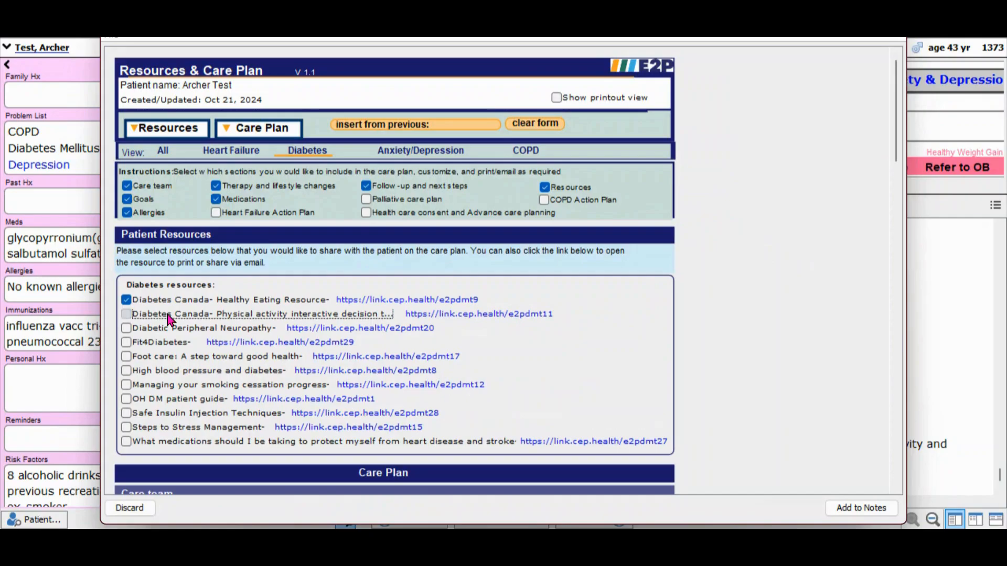
{"action": "left_click", "coordinate": [167, 315]}
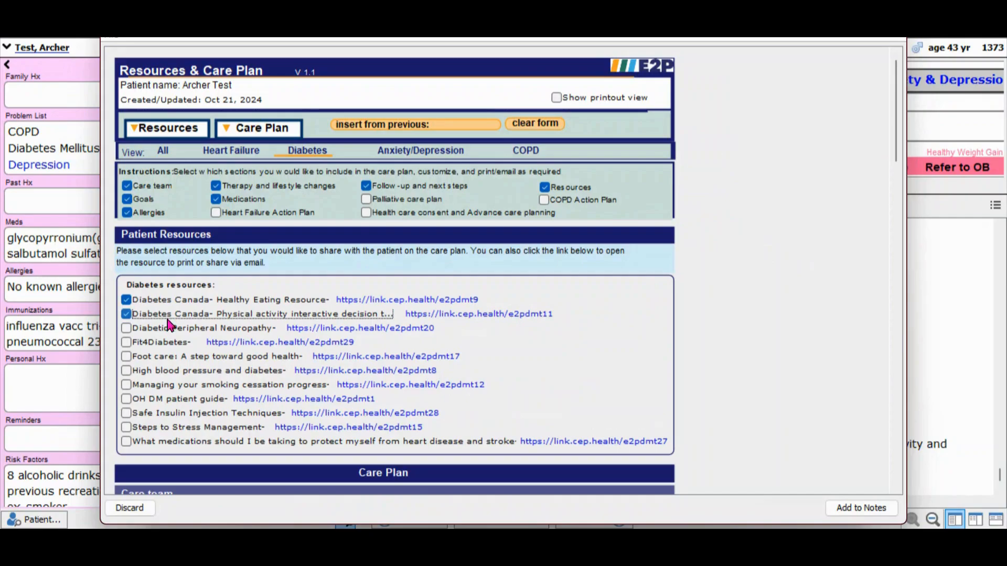
{"action": "left_click", "coordinate": [171, 400]}
{"action": "left_click", "coordinate": [181, 428]}
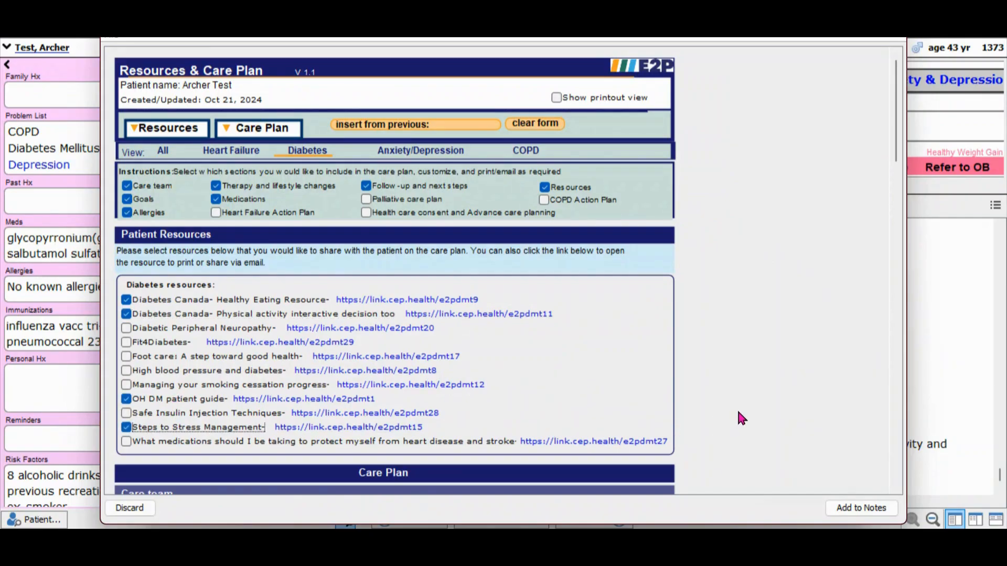
Review the care plan sections down to the selected resources, and turn on the printout view
{"action": "scroll", "coordinate": [739, 414], "scroll_direction": "down", "scroll_amount": 5}
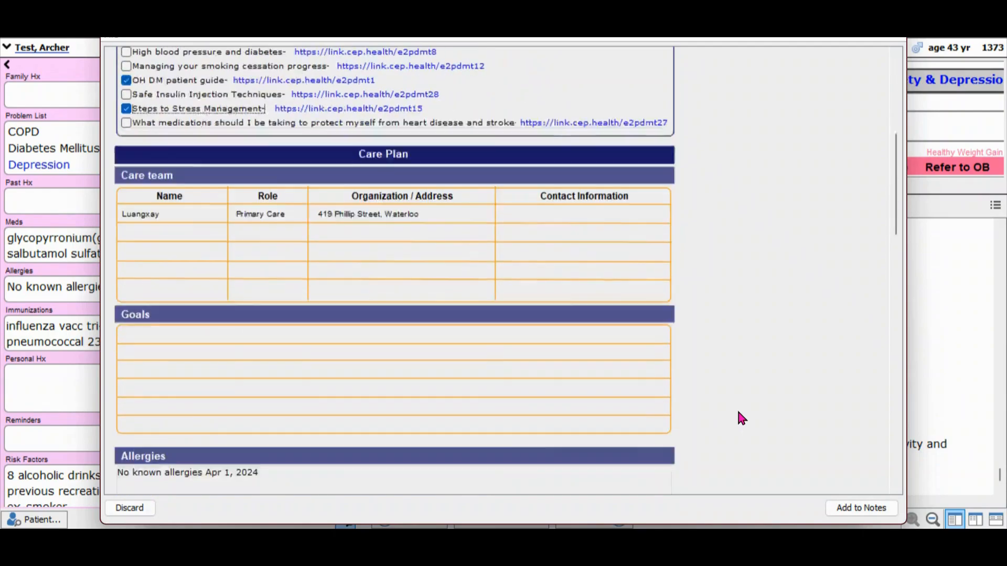
{"action": "scroll", "coordinate": [738, 413], "scroll_direction": "down", "scroll_amount": 6}
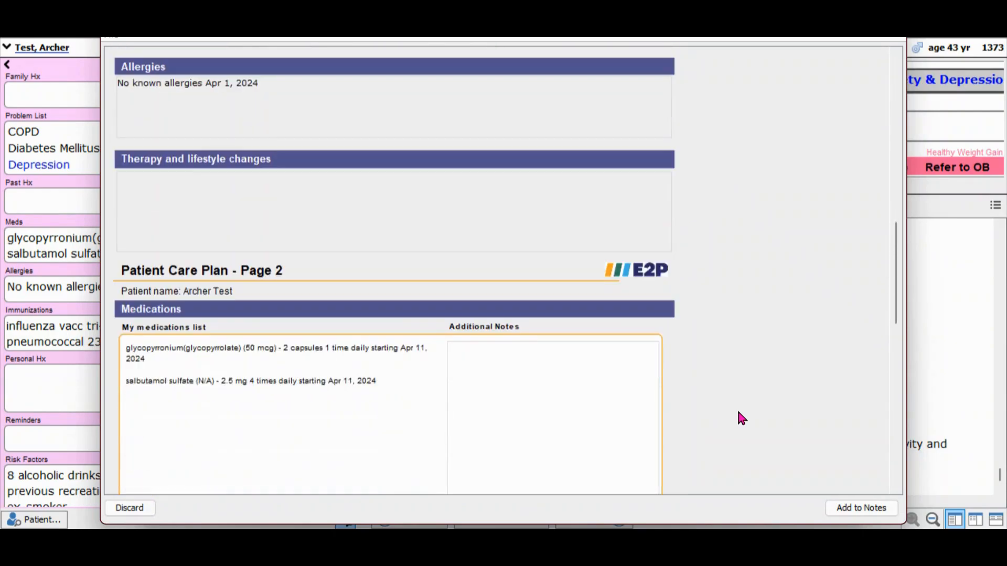
{"action": "scroll", "coordinate": [738, 418], "scroll_direction": "down", "scroll_amount": 8}
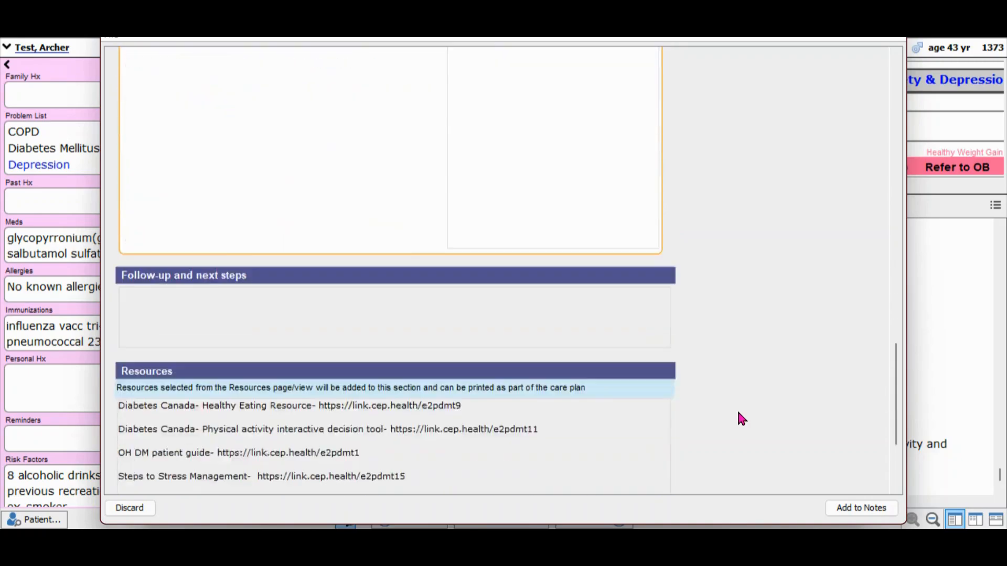
{"action": "scroll", "coordinate": [737, 419], "scroll_direction": "down", "scroll_amount": 2}
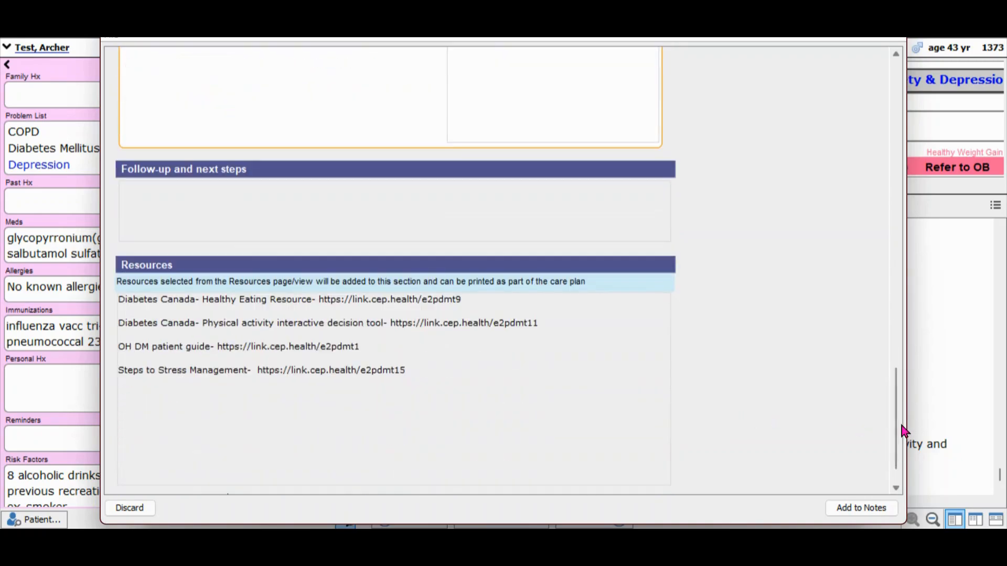
{"action": "left_click_drag", "start_coordinate": [902, 426], "coordinate": [894, 79]}
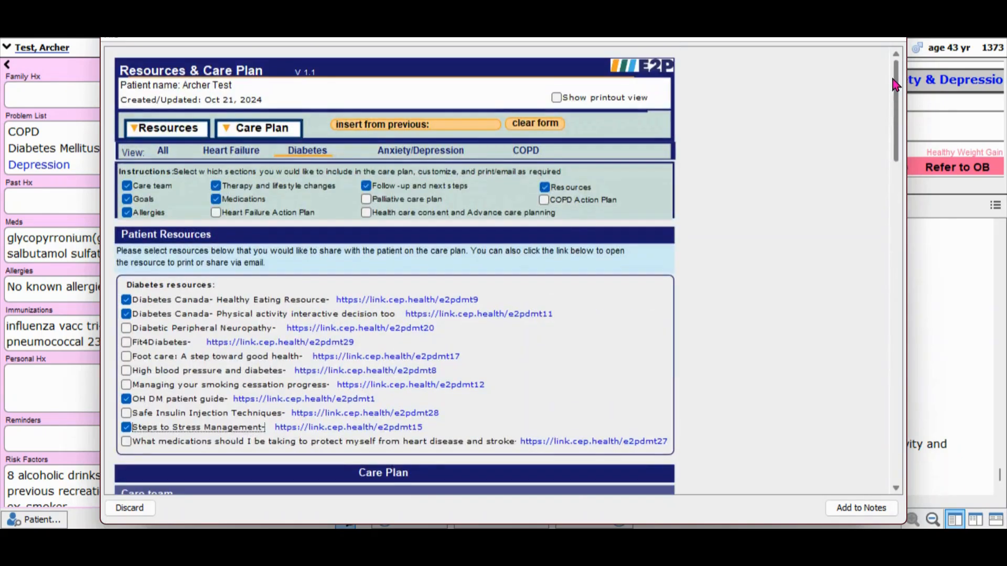
{"action": "left_click", "coordinate": [598, 98]}
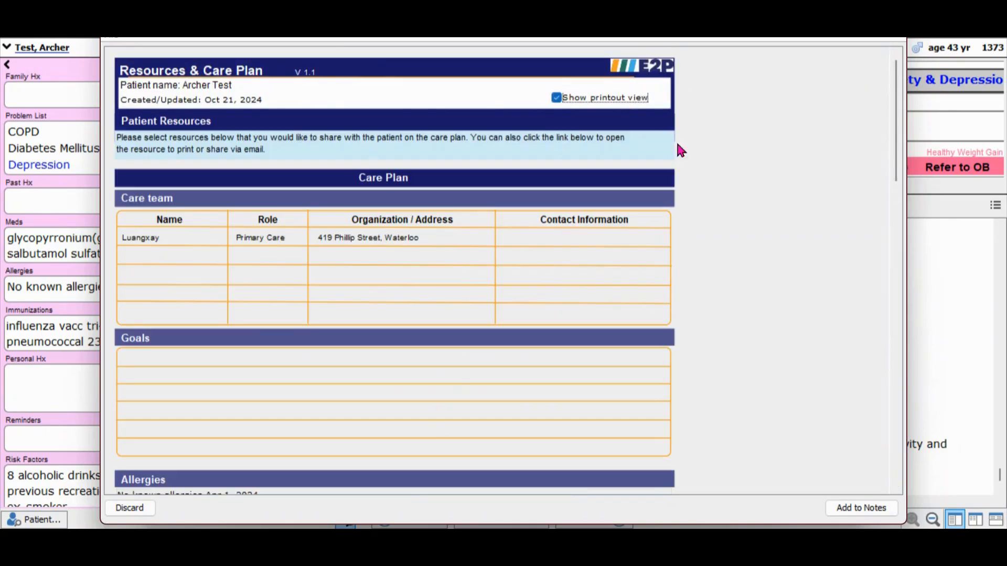